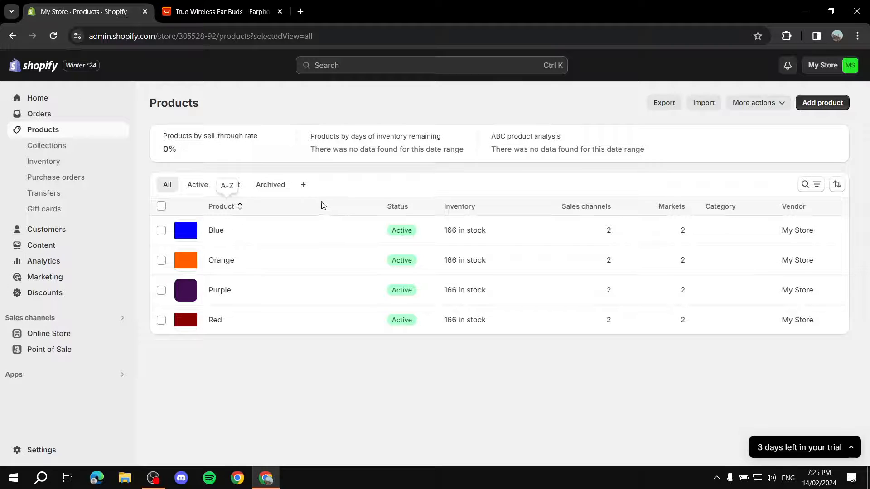
Open the Shopify App Store from the recommended apps for the store
left_click(79, 379)
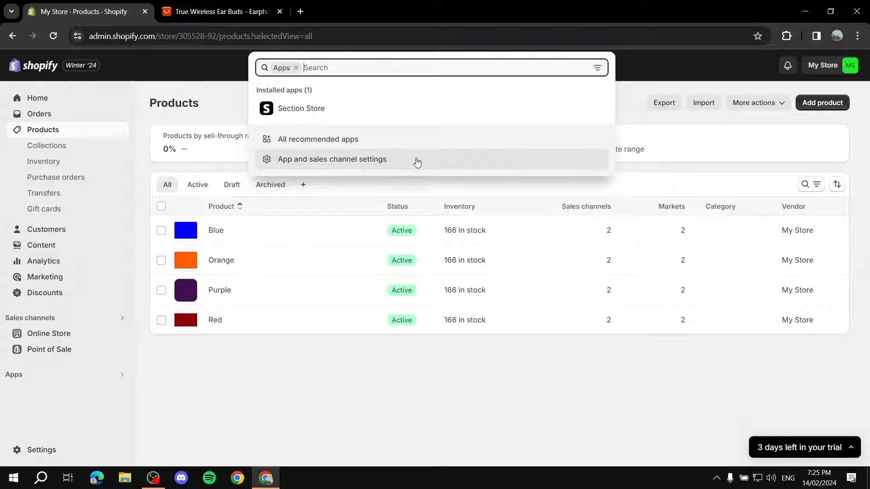
left_click(312, 141)
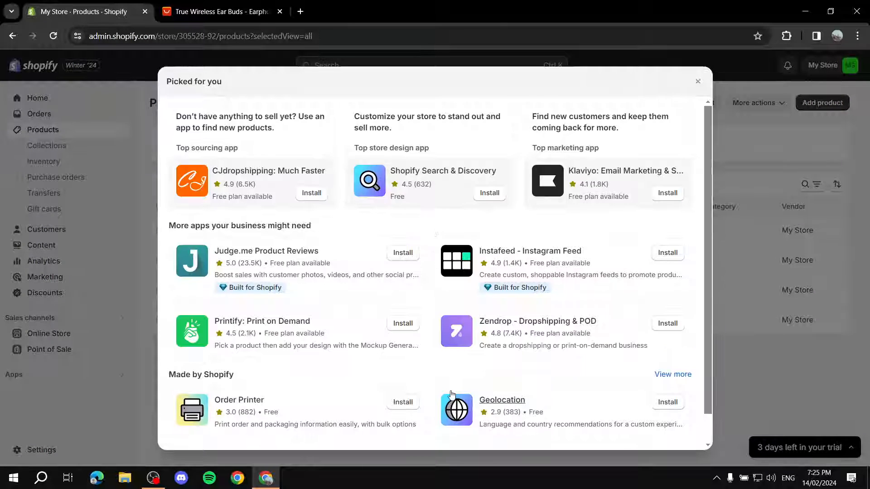
scroll(452, 395, "down", 1)
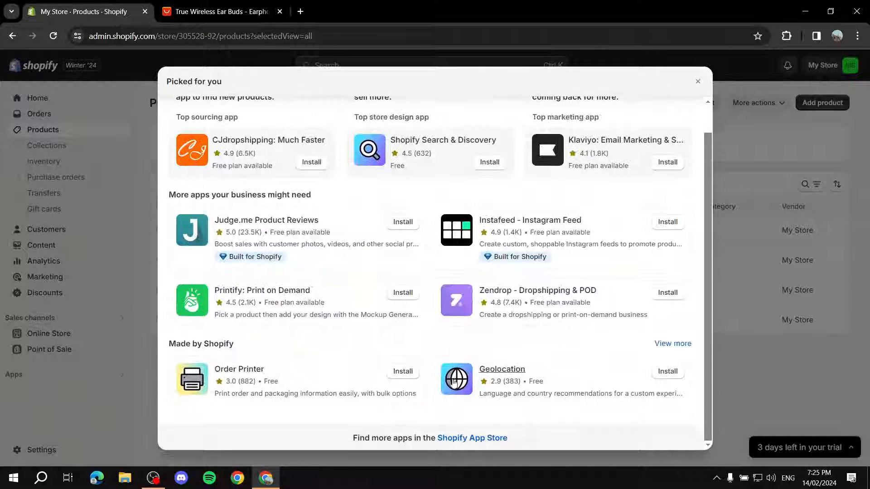
left_click(491, 439)
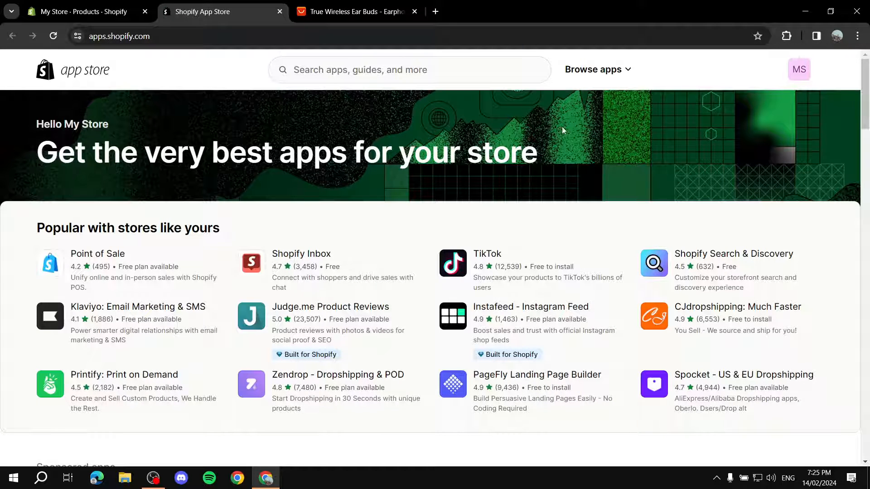
Search the app store for Loox and open the Loox - Product Reviews App listing
left_click(425, 66)
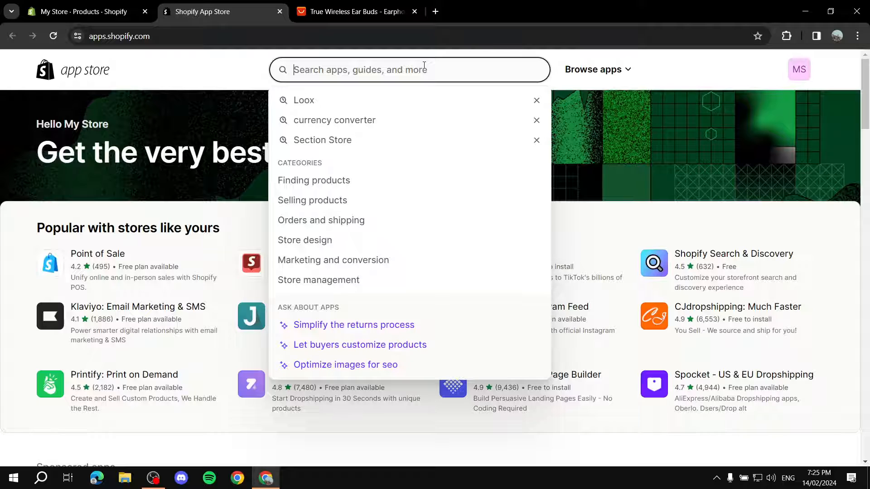
type("Looxx")
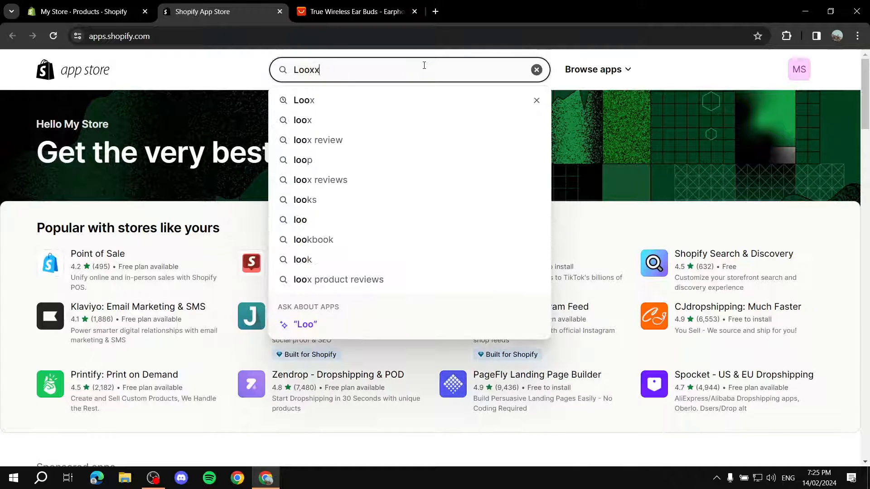
key("BackSpace")
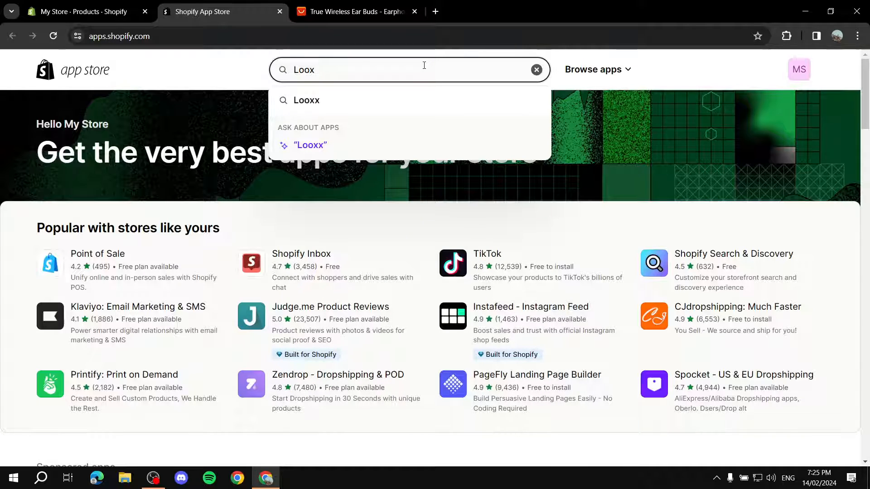
key("Return")
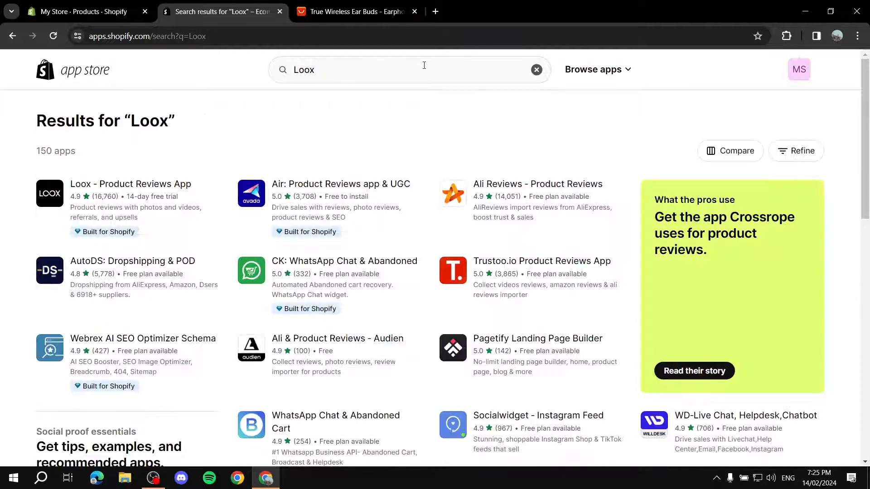
left_click(158, 184)
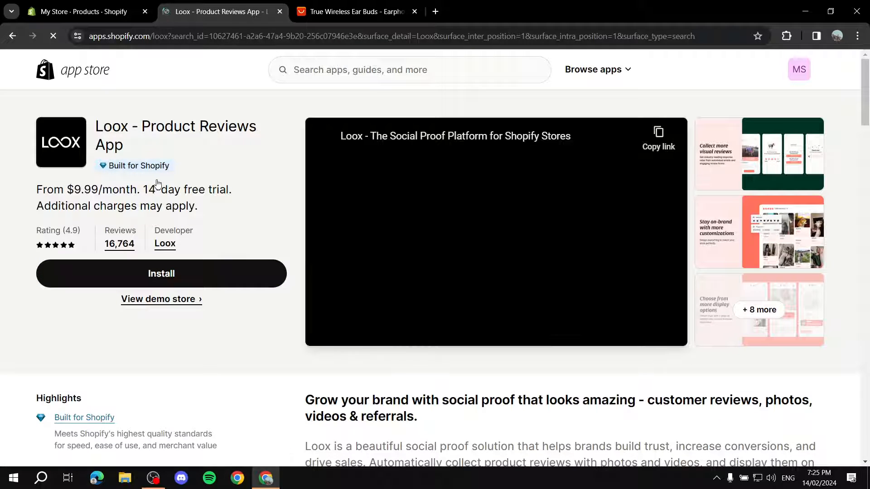
Examine the Loox listing's feature descriptions, free trial offer, and Beginner and Scale plan prices
scroll(233, 233, "down", 12)
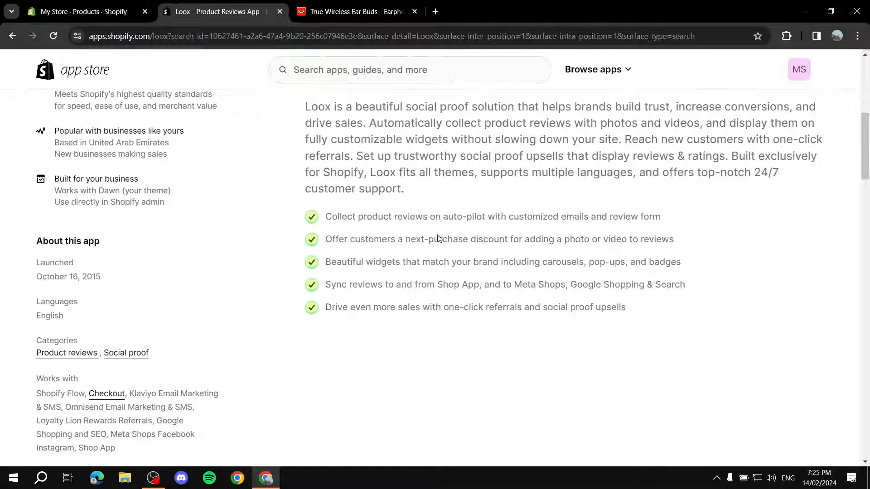
scroll(494, 256, "down", 3)
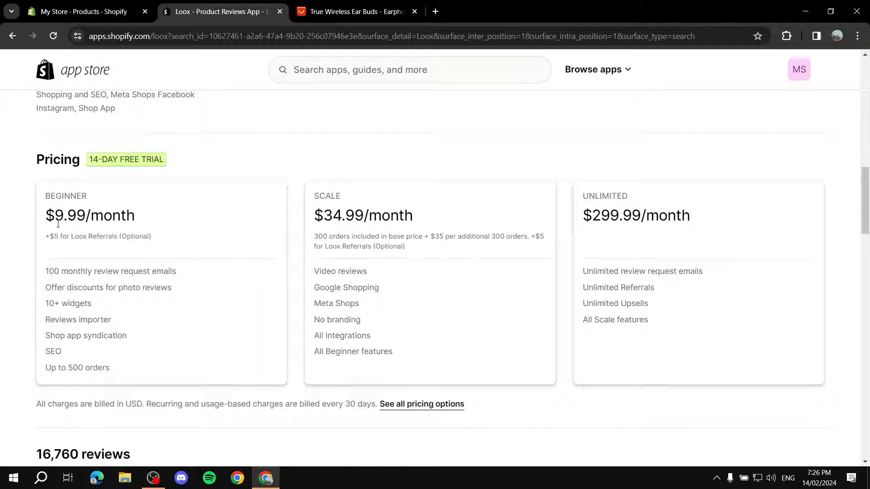
left_click_drag(40, 217, 178, 225)
left_click(179, 225)
left_click_drag(90, 163, 190, 157)
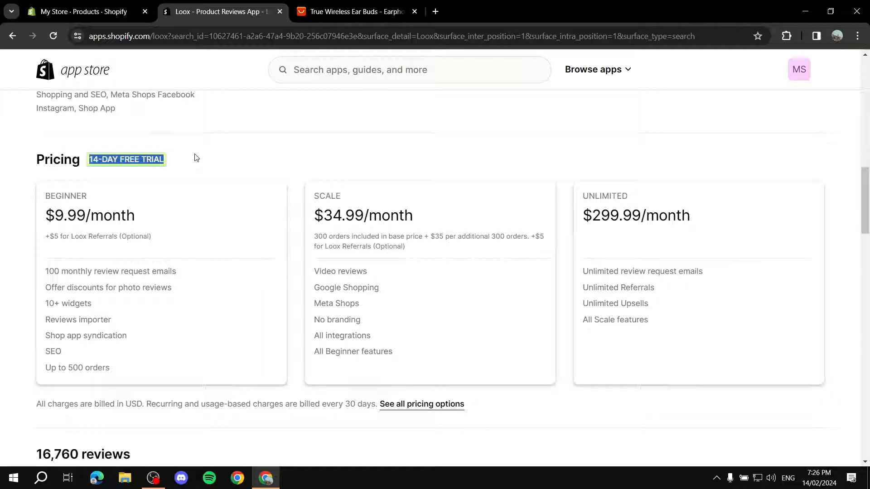
left_click(228, 174)
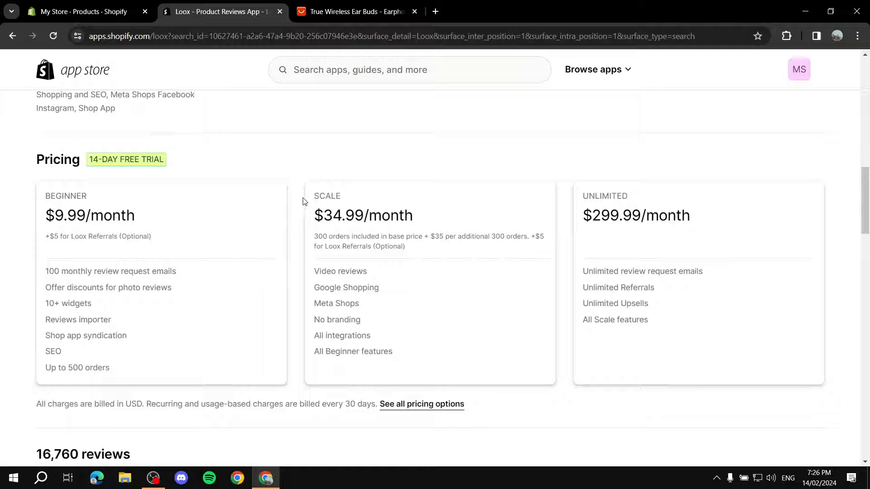
left_click_drag(47, 220, 219, 216)
left_click(322, 216)
left_click_drag(316, 216, 562, 216)
left_click(562, 216)
scroll(156, 221, "up", 15)
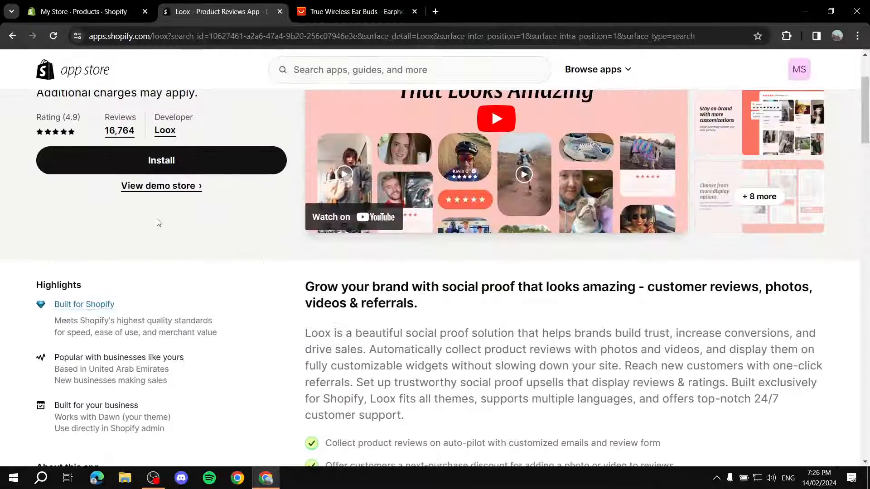
scroll(381, 265, "down", 8)
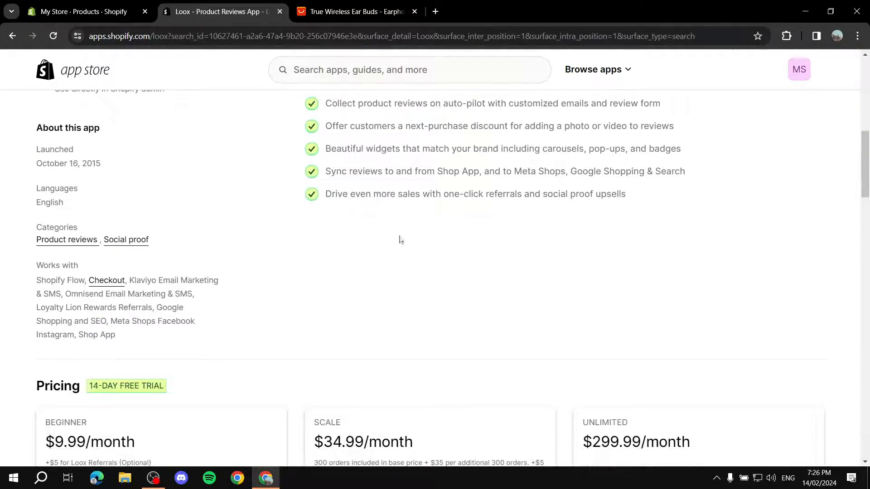
scroll(458, 247, "up", 7)
Install Loox Reviews in the store, approving its data access and closing the leftover app listing and products pages
left_click(152, 158)
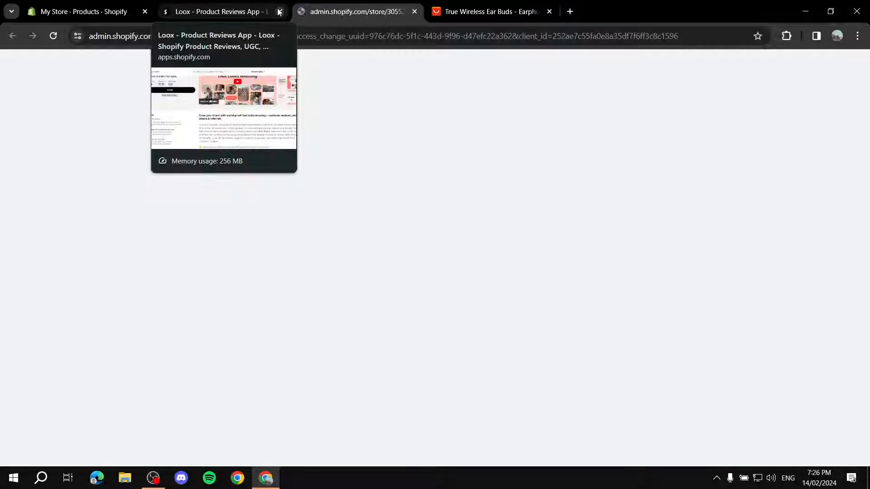
left_click(279, 11)
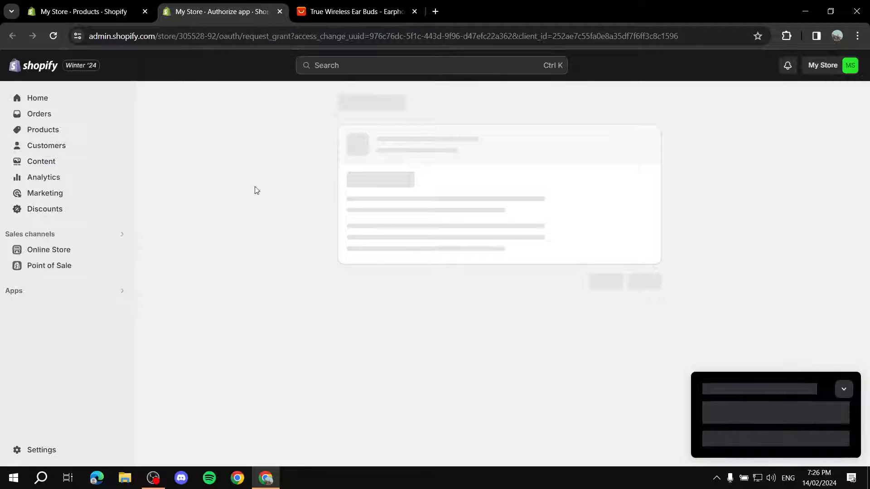
left_click(841, 370)
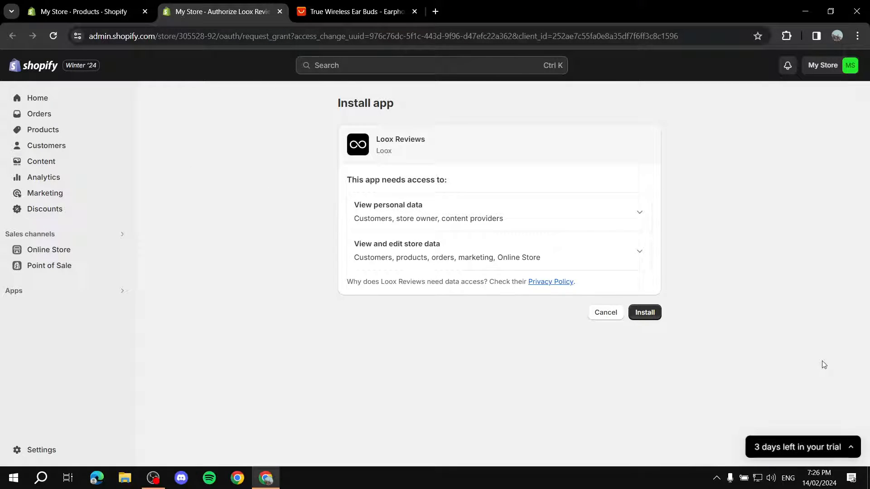
left_click(145, 11)
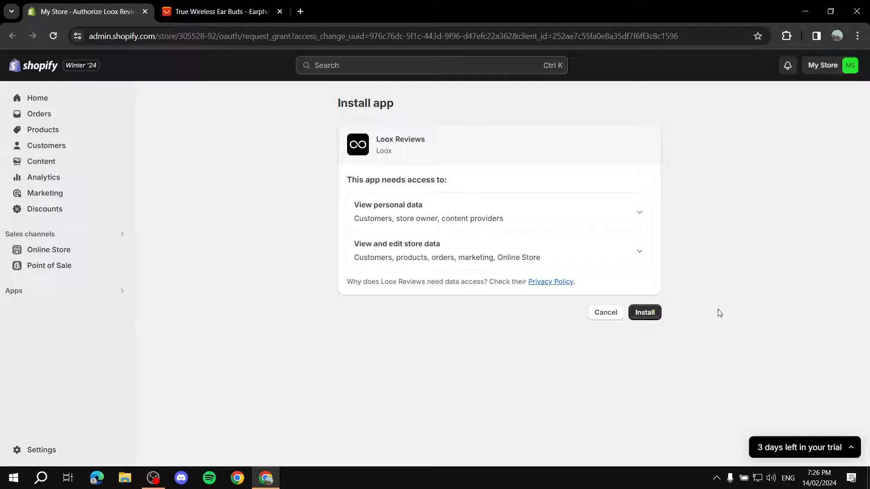
left_click(643, 314)
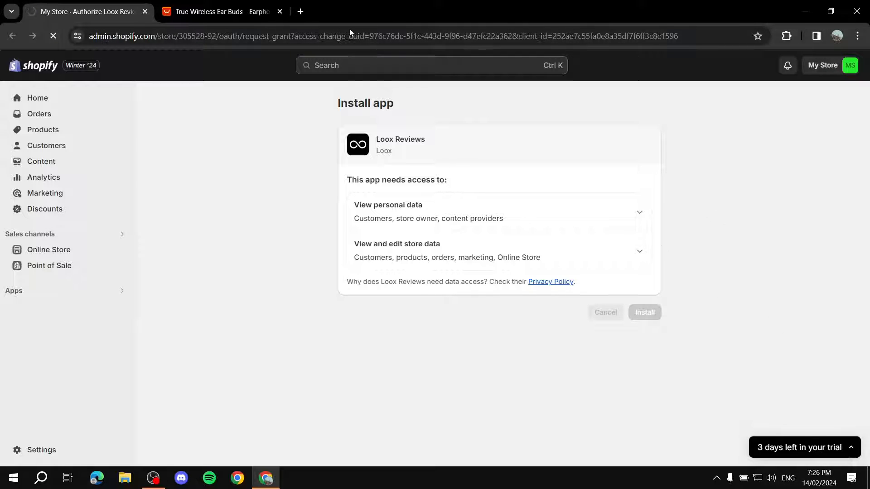
Switch to AliExpress to view the true wireless ear buds results and return to Loox Reviews in Shopify
left_click(222, 11)
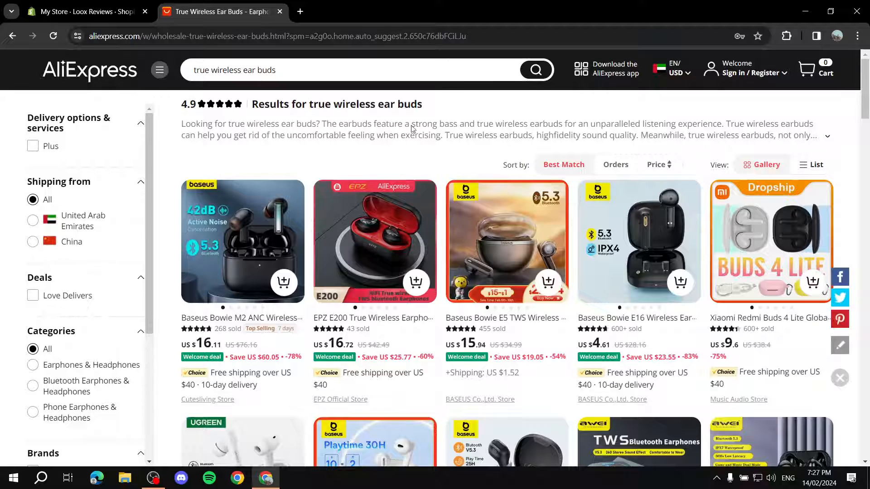
mouse_move(366, 367)
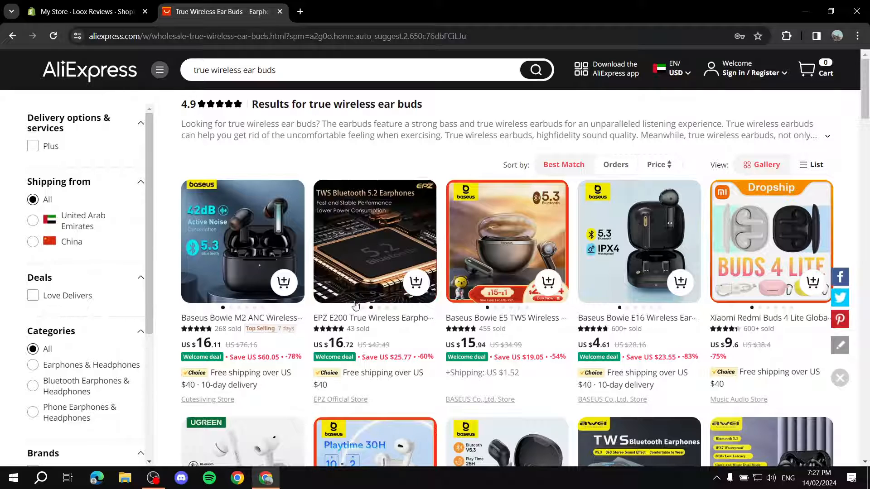
left_click(86, 11)
Accept the offer to use Loox free after reading its conditions, and continue past the welcome page
left_click(844, 372)
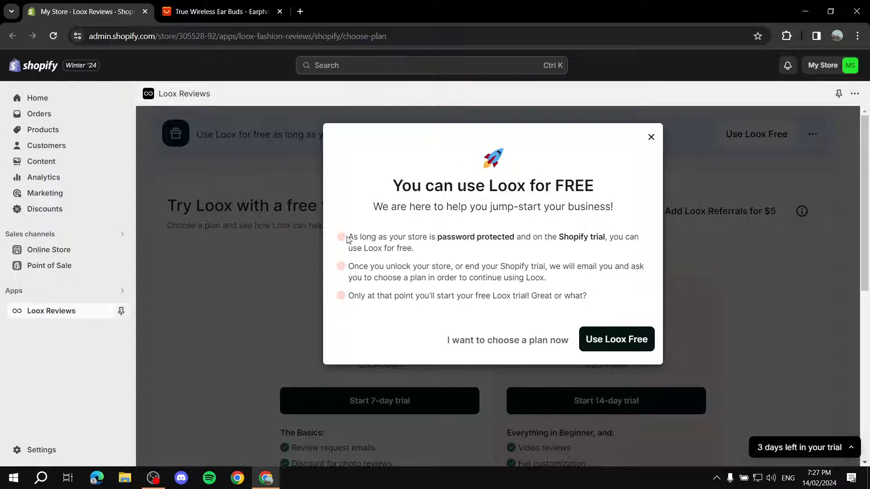
left_click_drag(347, 237, 633, 248)
left_click(633, 249)
left_click_drag(344, 251, 437, 250)
left_click(437, 250)
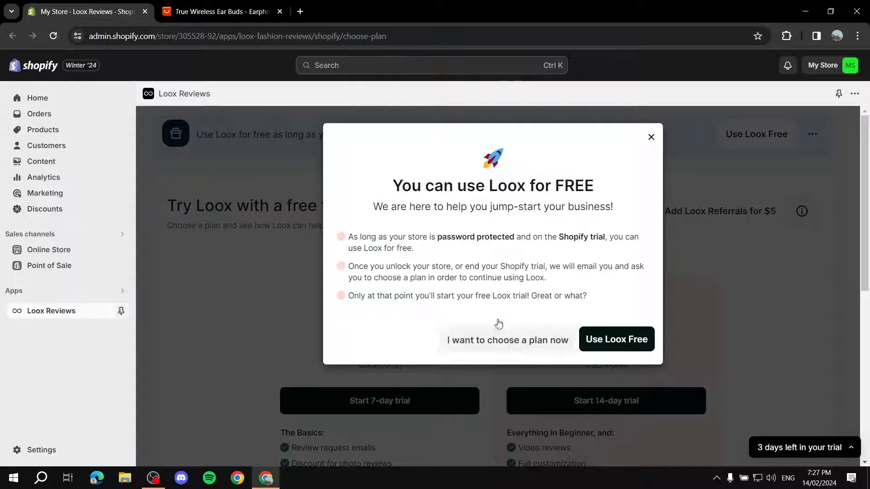
left_click(600, 339)
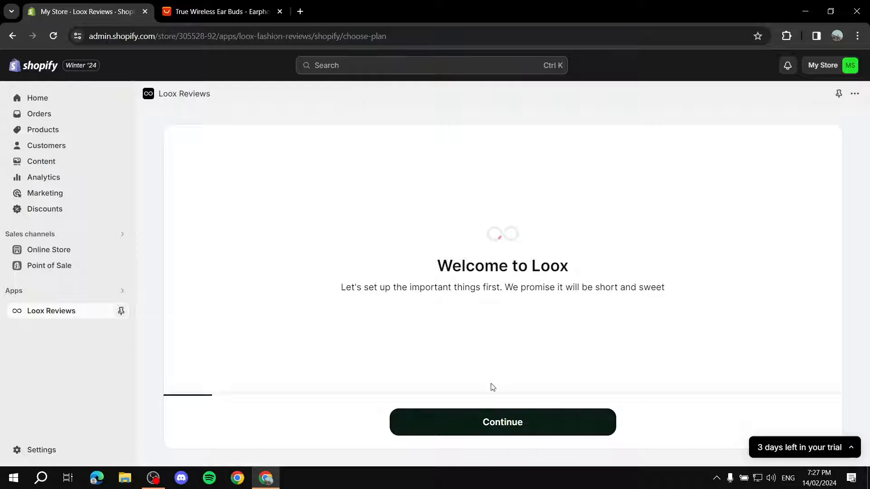
left_click(518, 422)
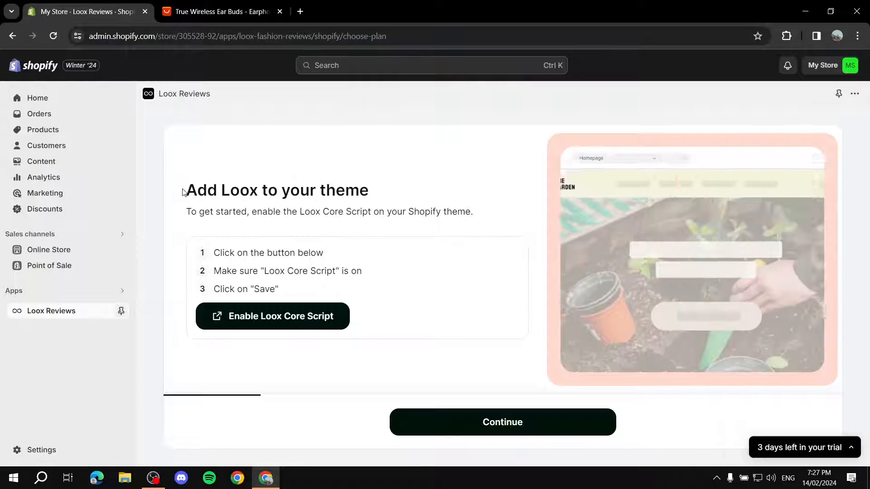
Start enabling the Loox Core Script from the Loox setup page, bringing up the Dawn theme editor's app embeds
left_click_drag(184, 190, 426, 180)
left_click_drag(179, 218, 497, 210)
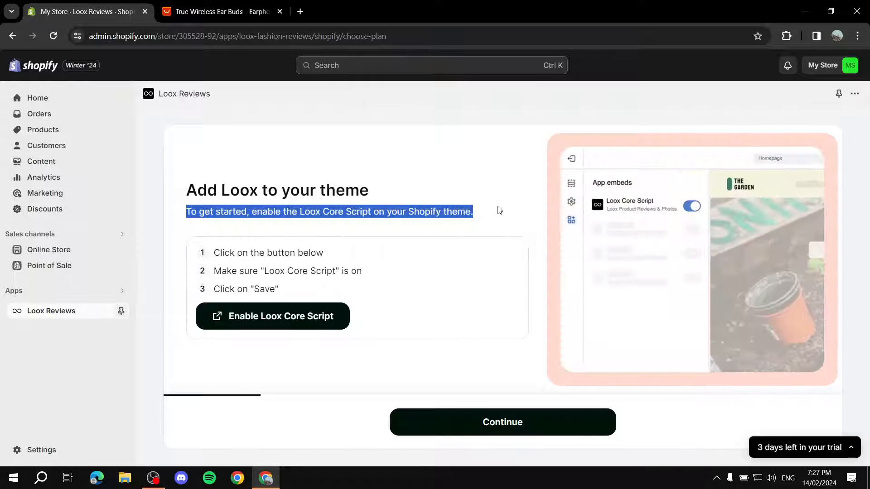
left_click(462, 237)
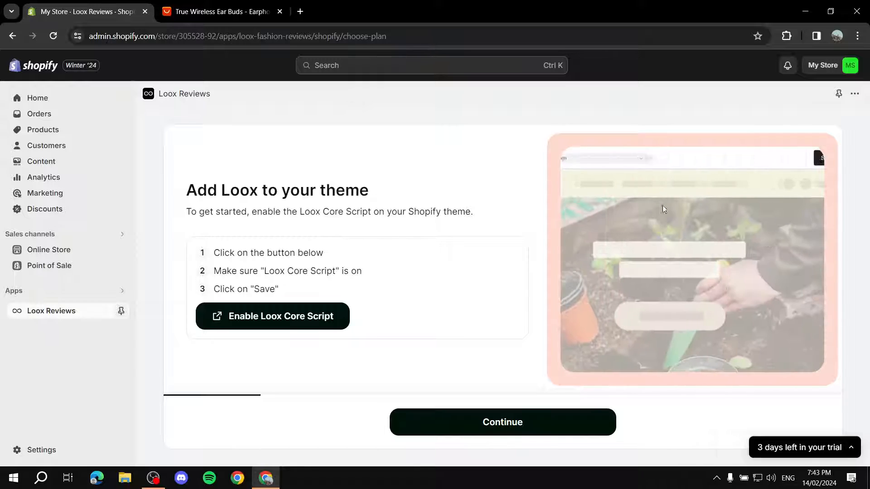
left_click(284, 317)
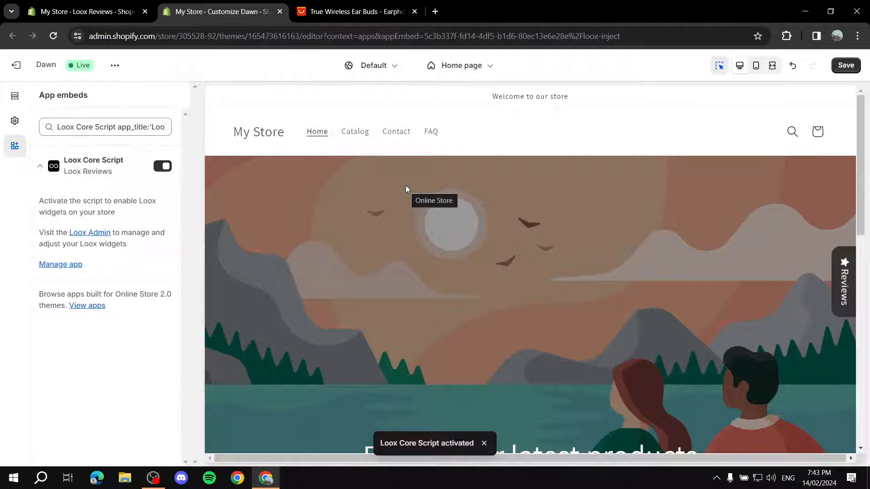
left_click(46, 4)
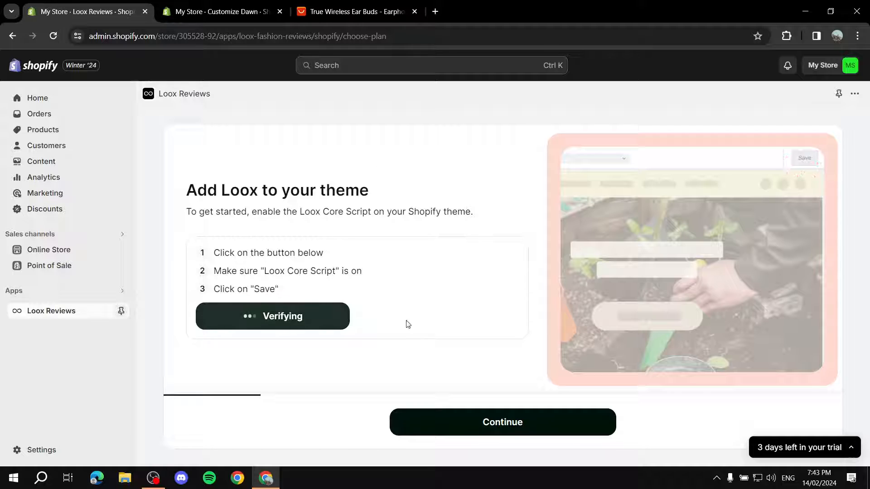
left_click(249, 5)
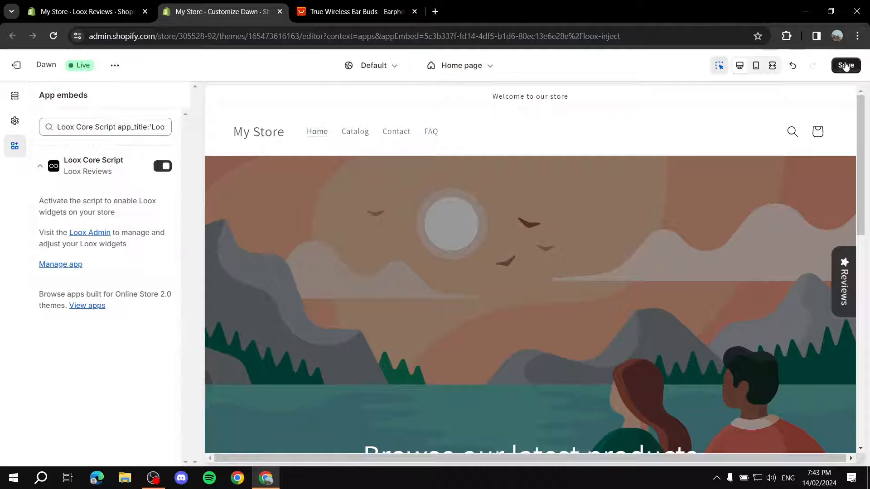
Switch the Loox Core Script embed off and on again, save the Dawn theme, and close its editor
left_click(161, 168)
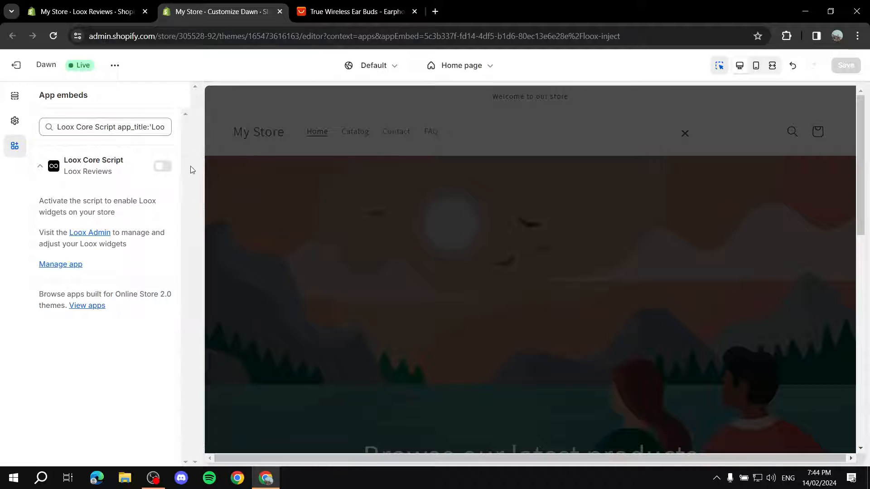
left_click(158, 167)
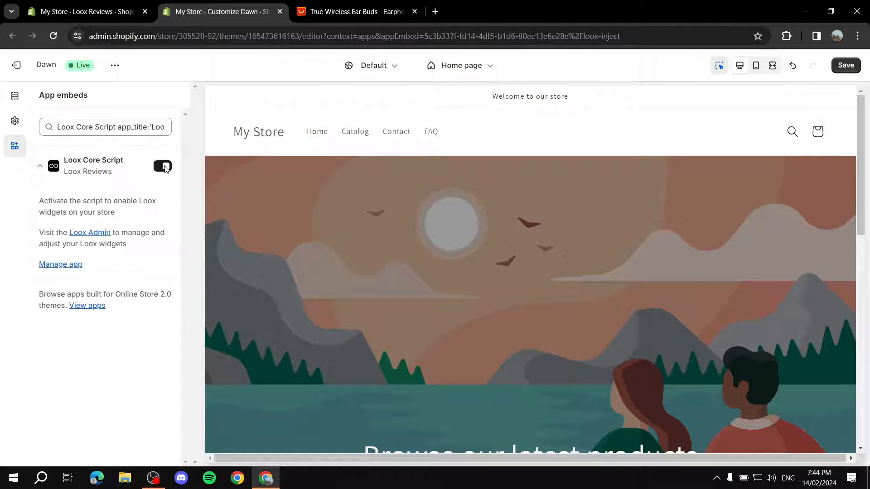
left_click(846, 65)
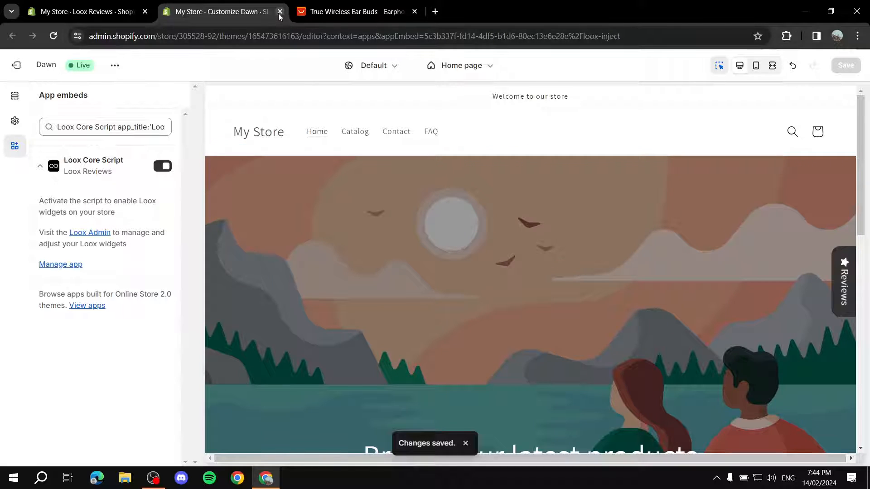
left_click(279, 11)
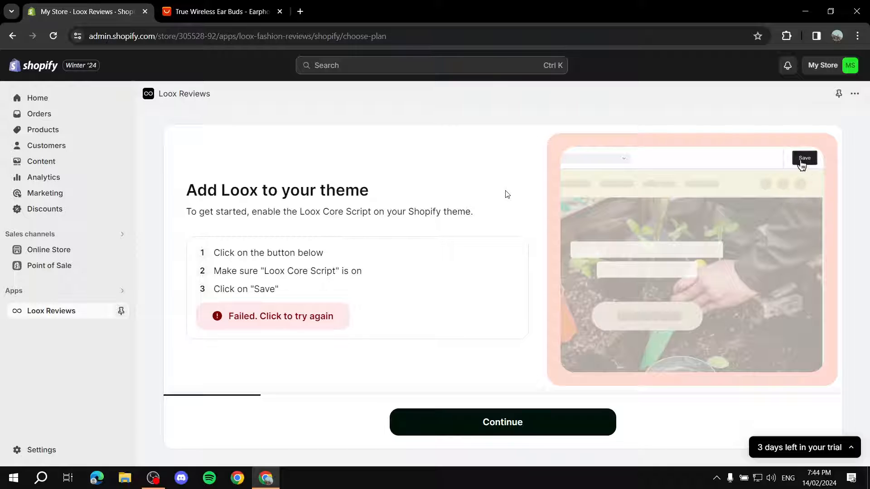
Continue past the Loox Core Script page and start adding the Product Reviews Widget to the store's theme
left_click(479, 424)
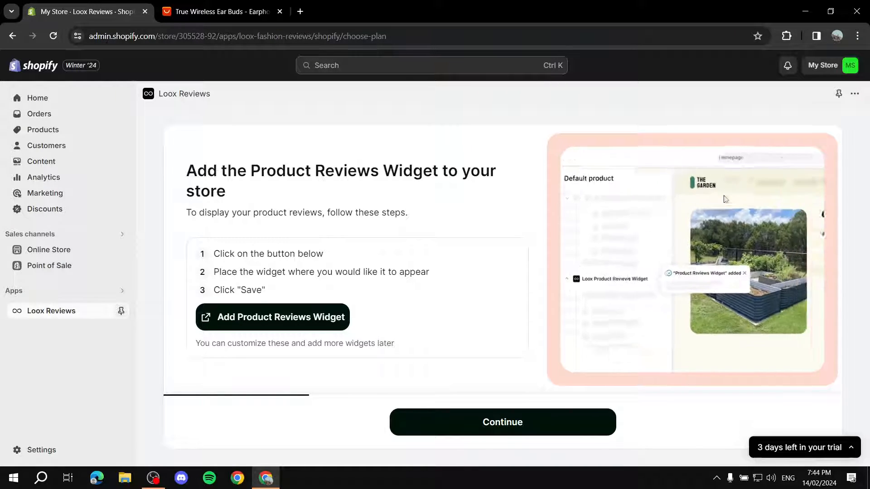
left_click_drag(211, 254, 384, 256)
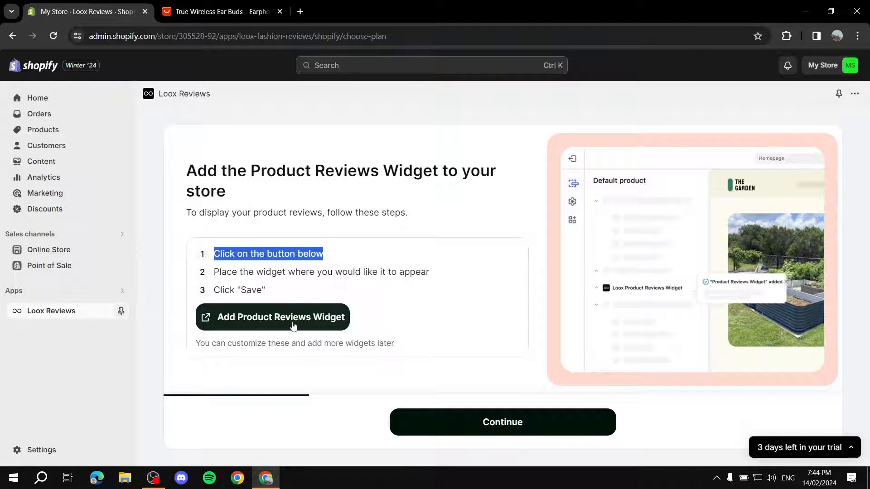
left_click(294, 325)
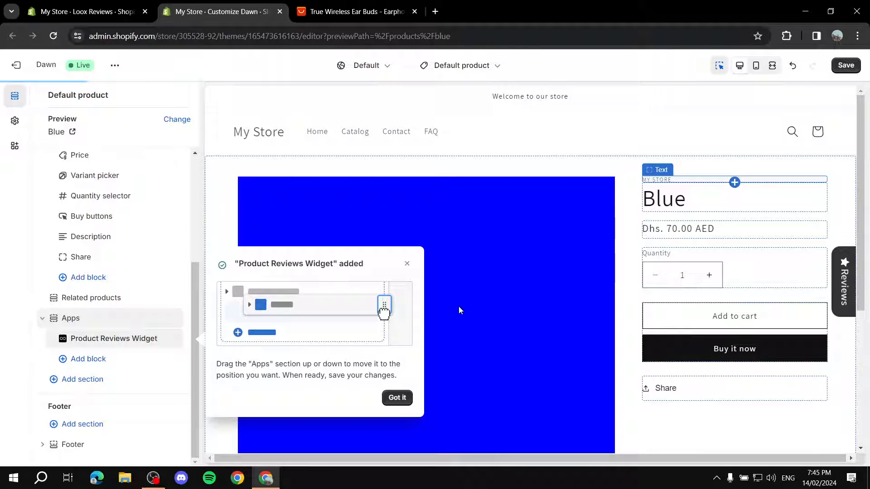
Review the Product Reviews Widget in the product page preview, save the Dawn default product template, and close its editor
scroll(499, 290, "down", 4)
left_click(397, 398)
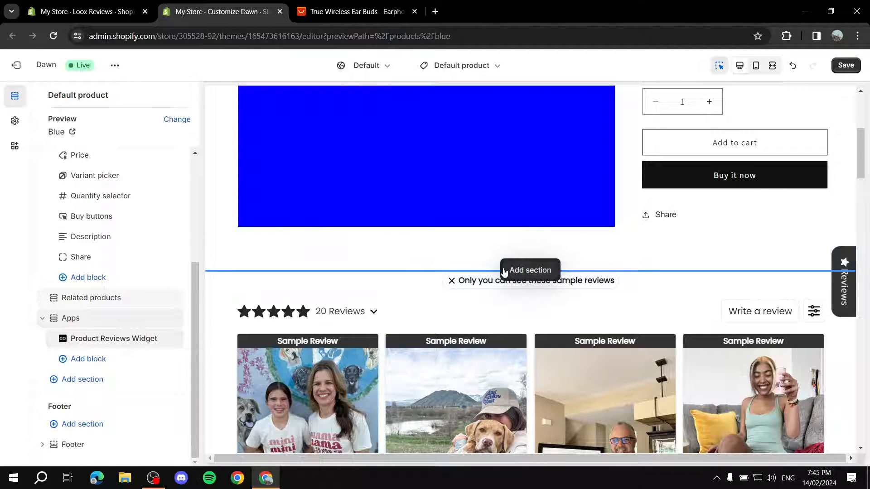
scroll(503, 268, "down", 8)
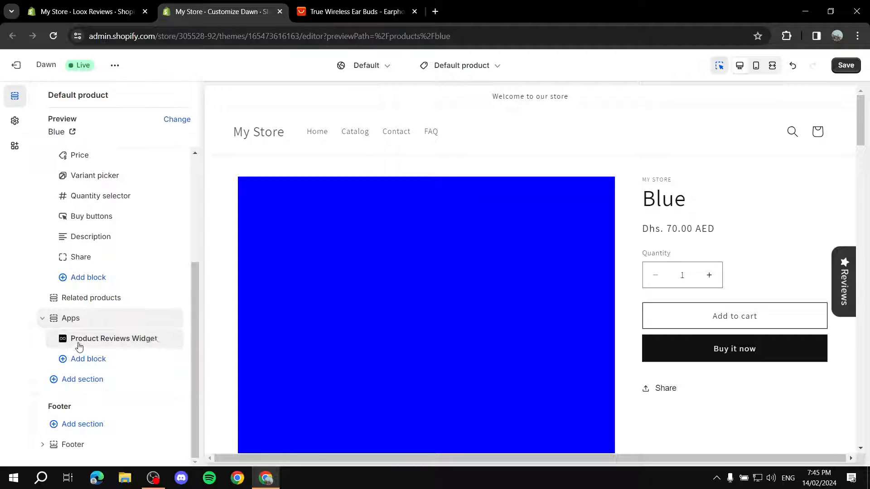
left_click(846, 66)
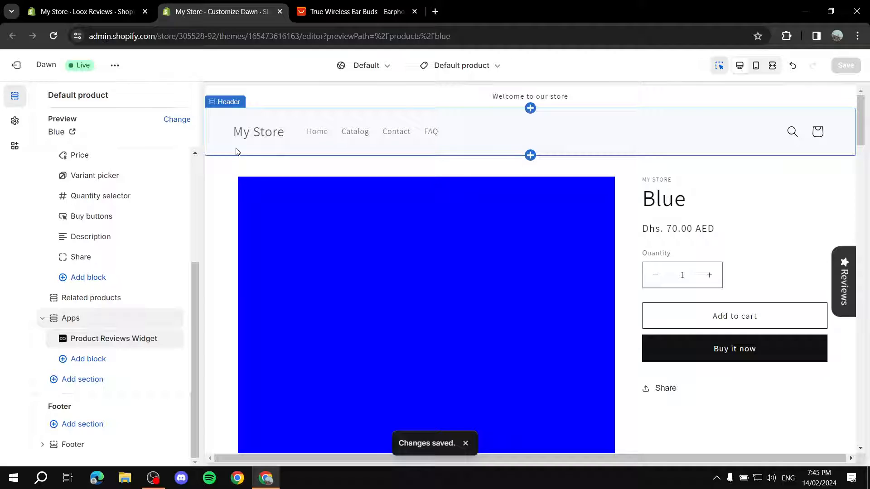
left_click(280, 12)
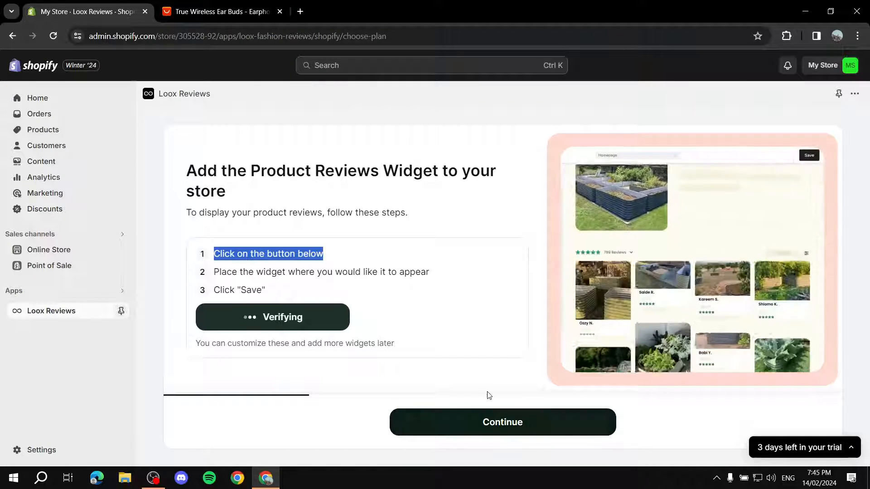
Continue to the Rating Widget page, add that widget to the Dawn default product template, save it, and close the editor
left_click(499, 420)
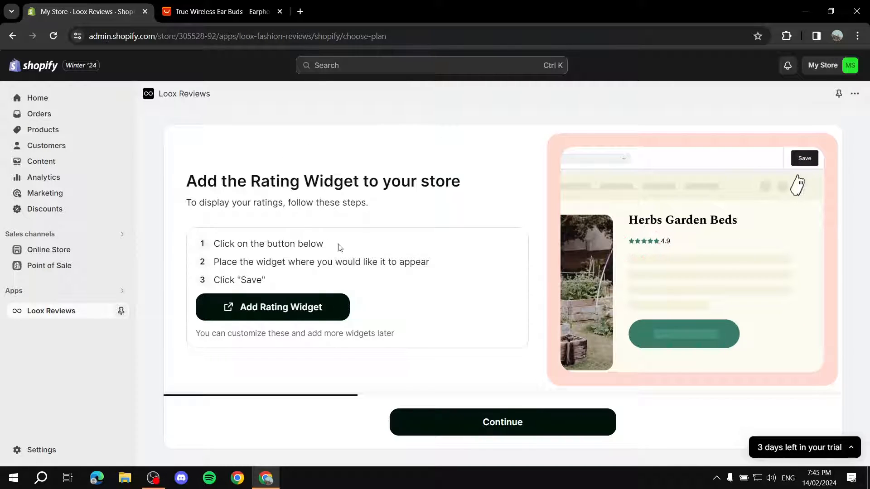
left_click(269, 303)
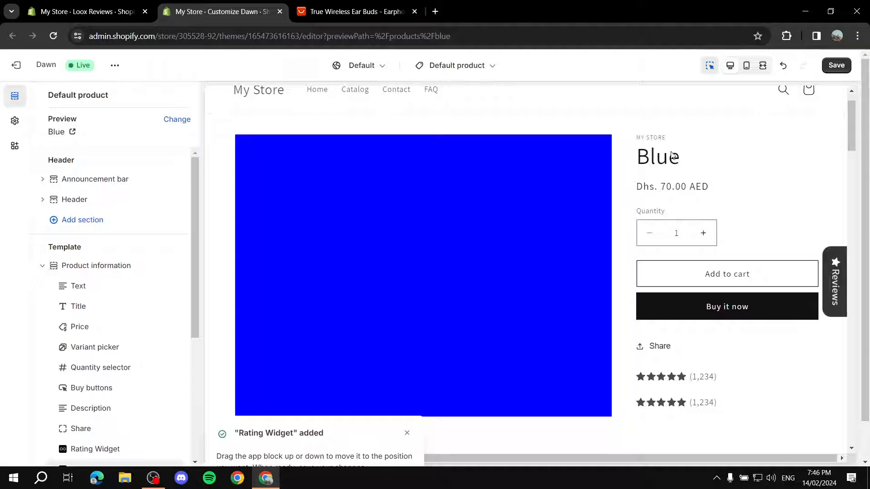
left_click(836, 66)
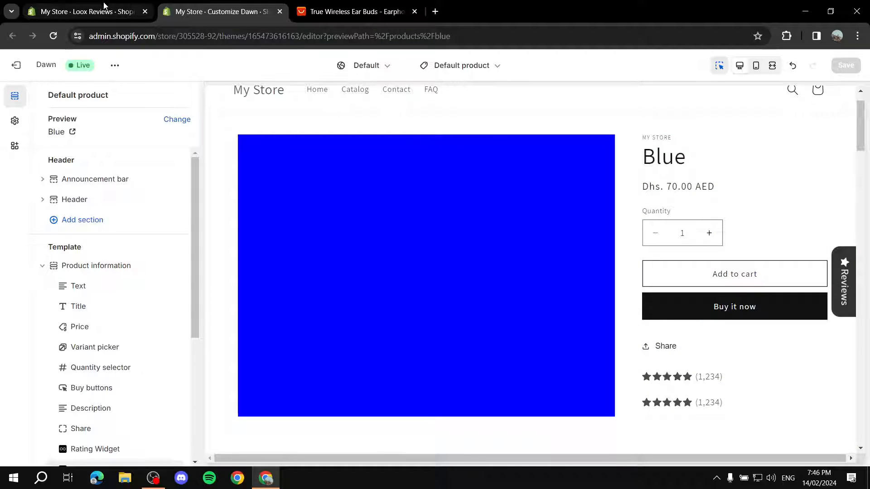
left_click(280, 12)
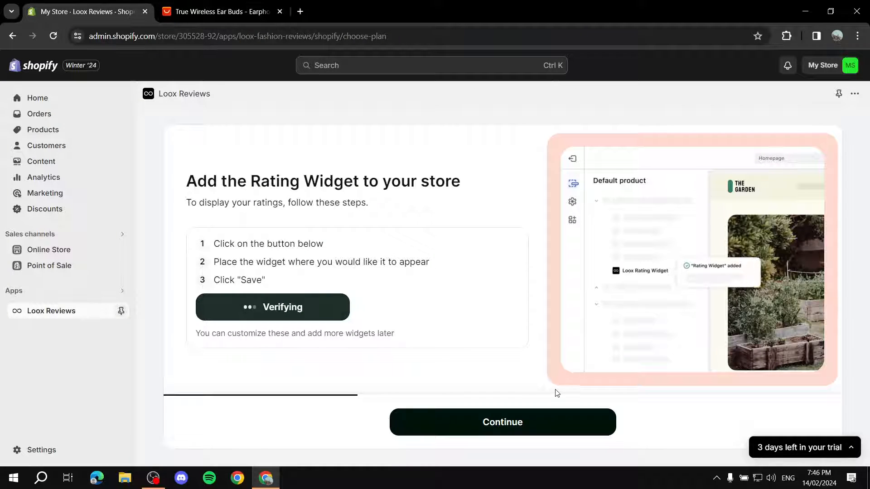
Continue past the Rating Widget page, skipping the offer to add it again, and accept English as the store's primary language
left_click(499, 429)
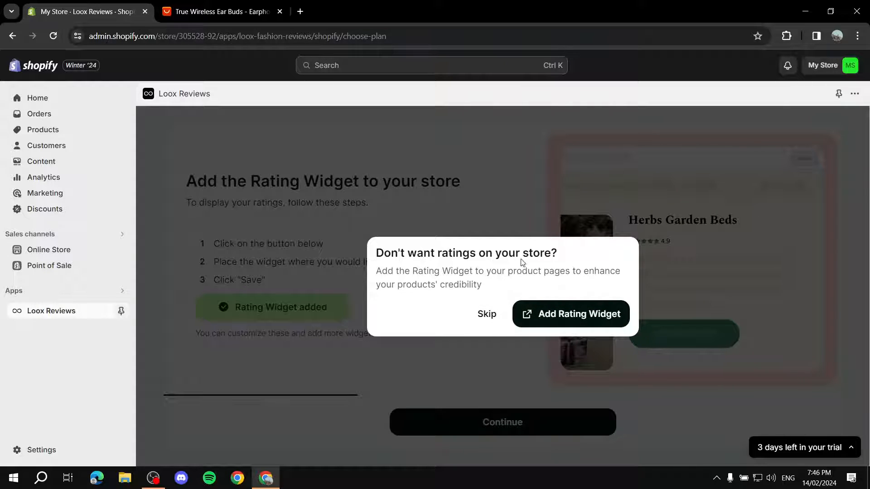
left_click(487, 316)
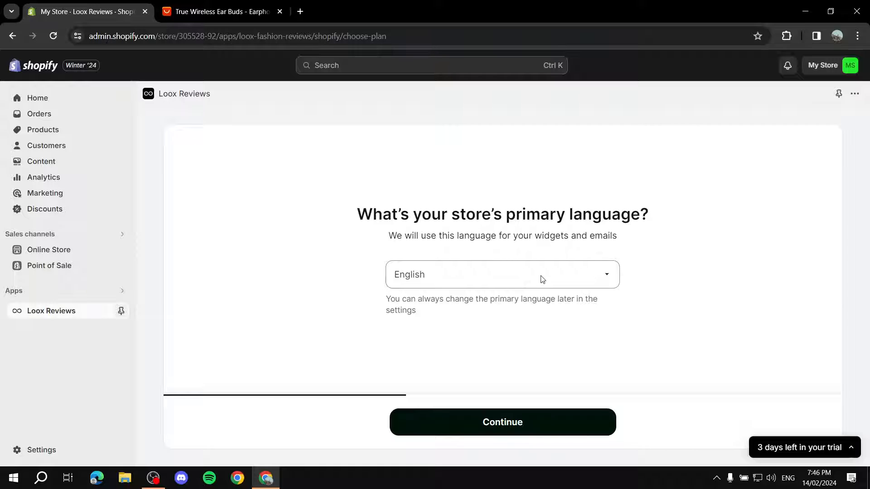
left_click(515, 421)
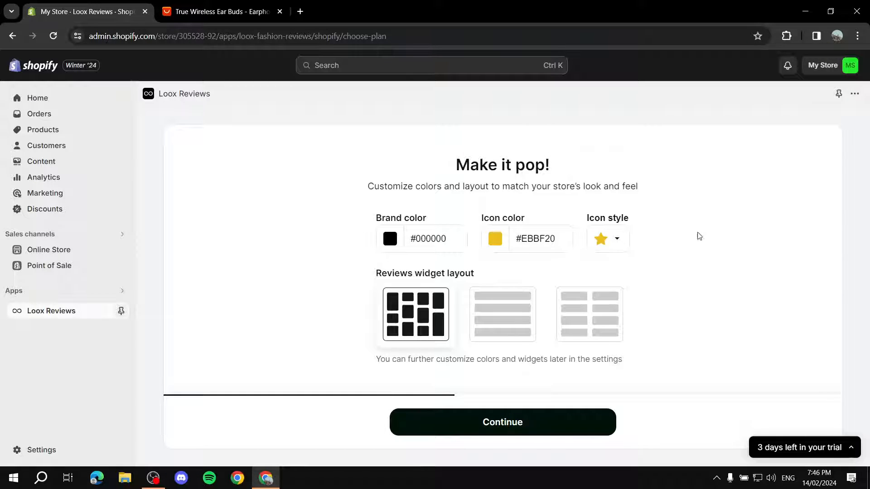
Try the reviews widget layouts, choose the single-column list layout, and continue
left_click(513, 327)
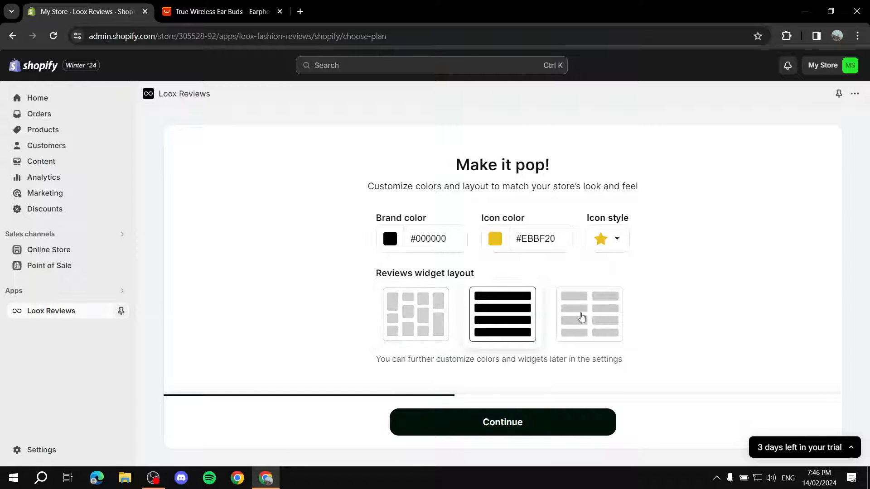
left_click(411, 323)
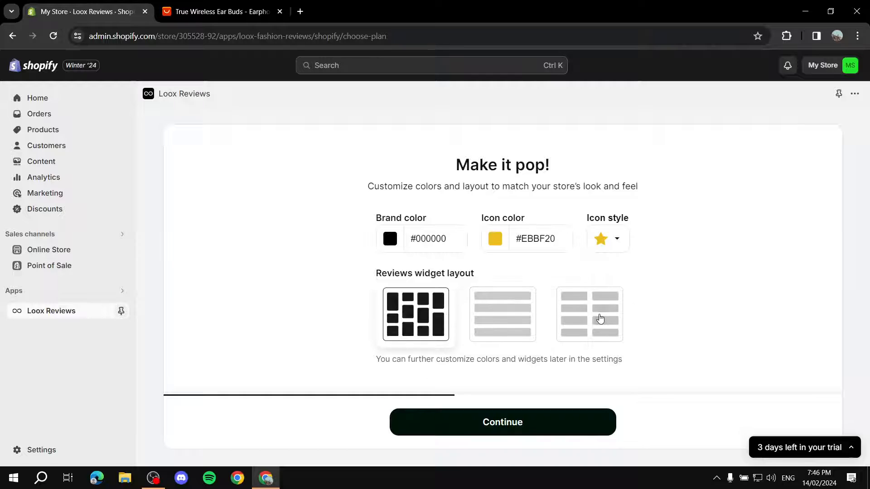
left_click(599, 320)
left_click(506, 322)
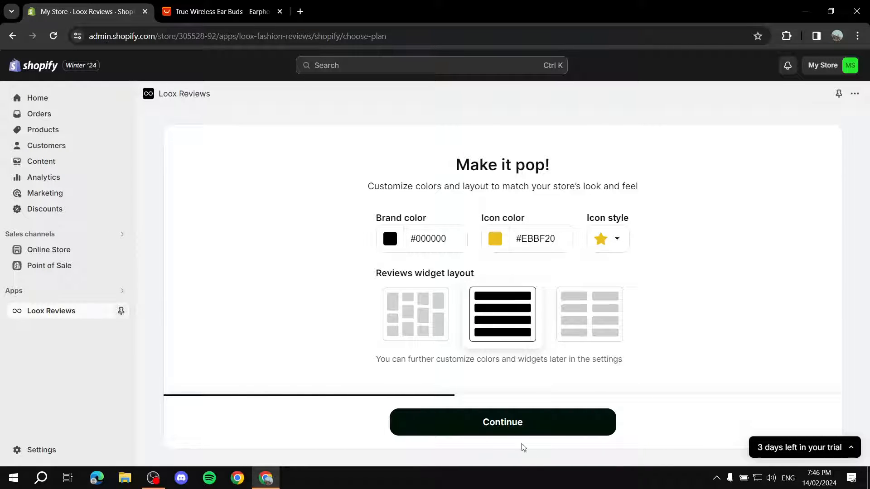
left_click(496, 424)
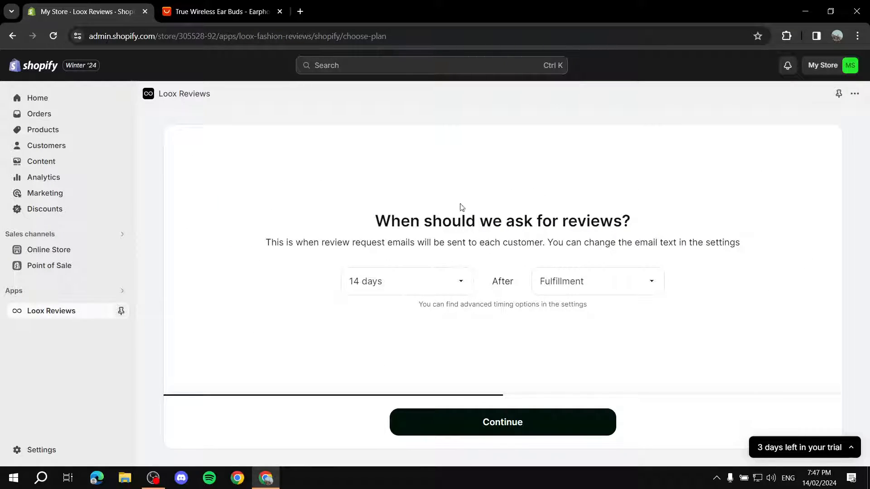
Look through the review request timing options, keep 14 days after Fulfillment, and continue
left_click(428, 286)
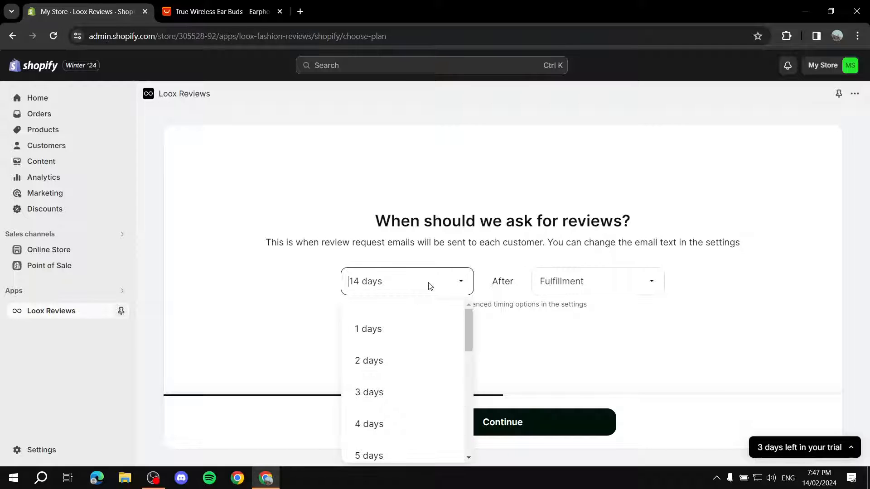
left_click(421, 281)
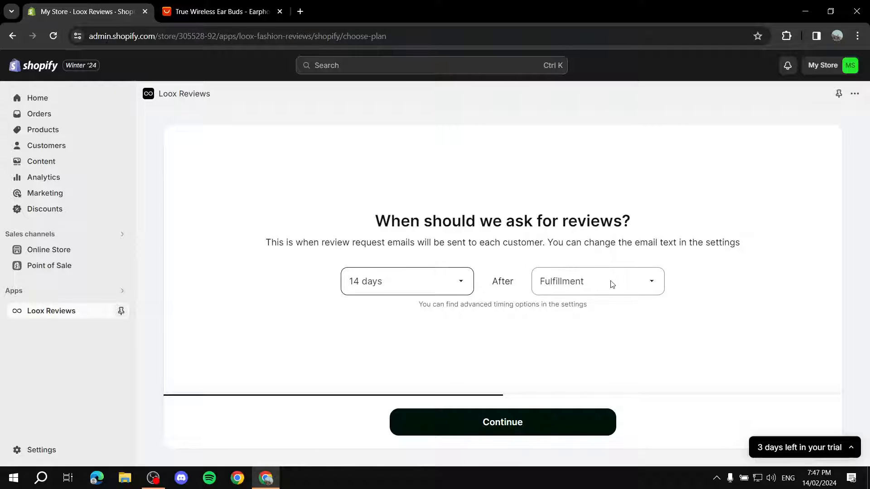
left_click(409, 279)
scroll(389, 343, "down", 8)
scroll(429, 324, "up", 8)
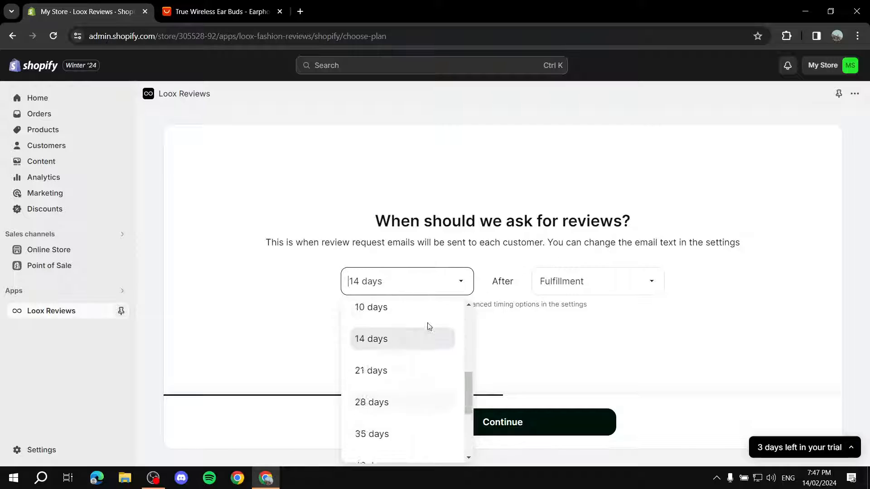
left_click(501, 283)
left_click(603, 282)
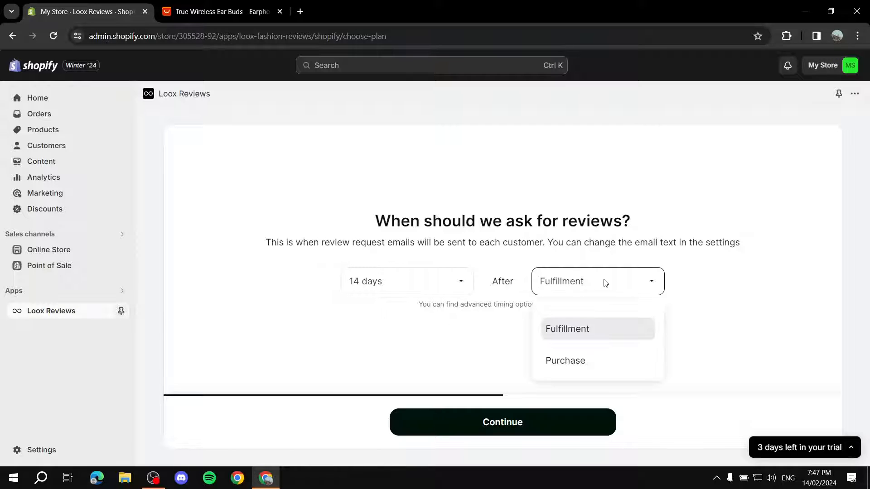
left_click(640, 279)
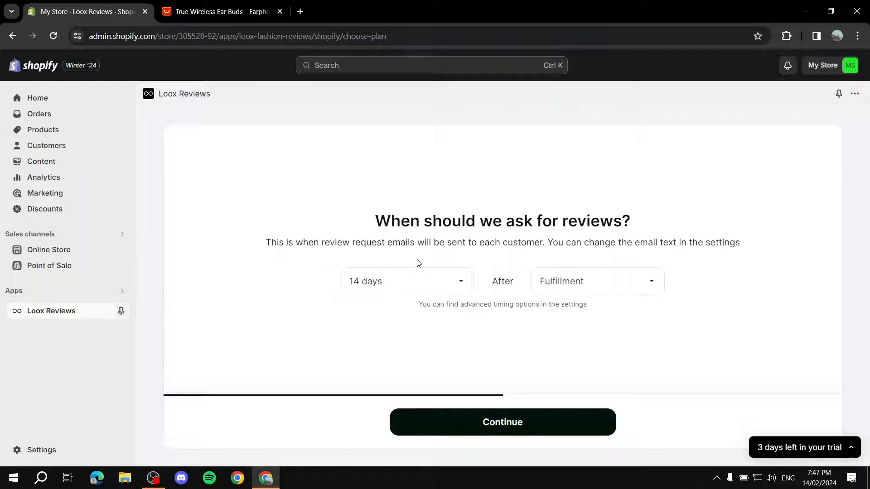
left_click(535, 415)
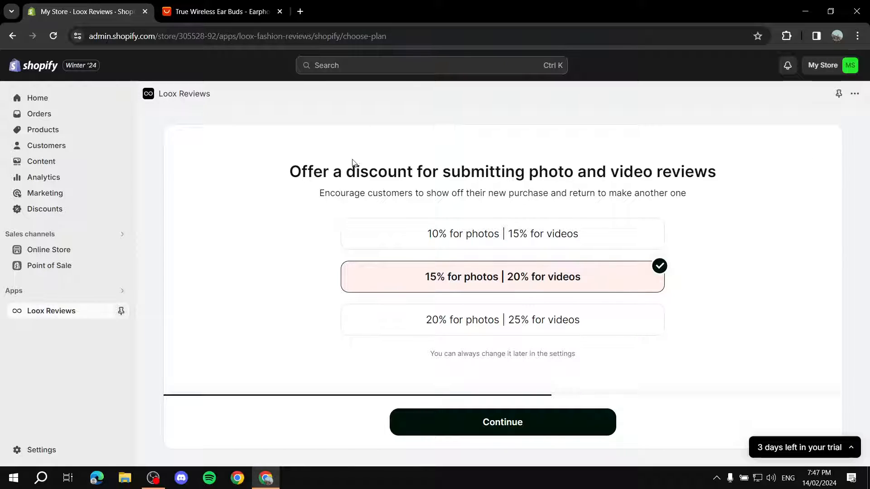
Compare the discounts for photo and video reviews, select 15% for photos and 20% for videos, and continue
left_click_drag(354, 163, 764, 167)
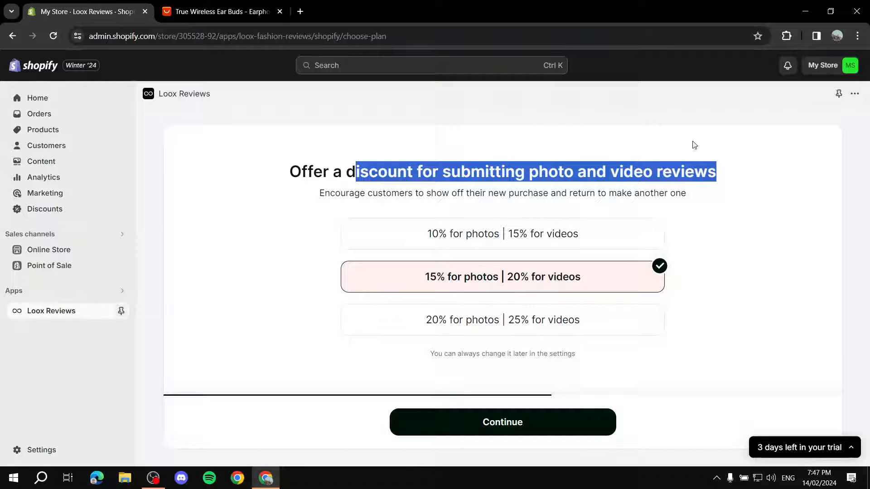
left_click(416, 88)
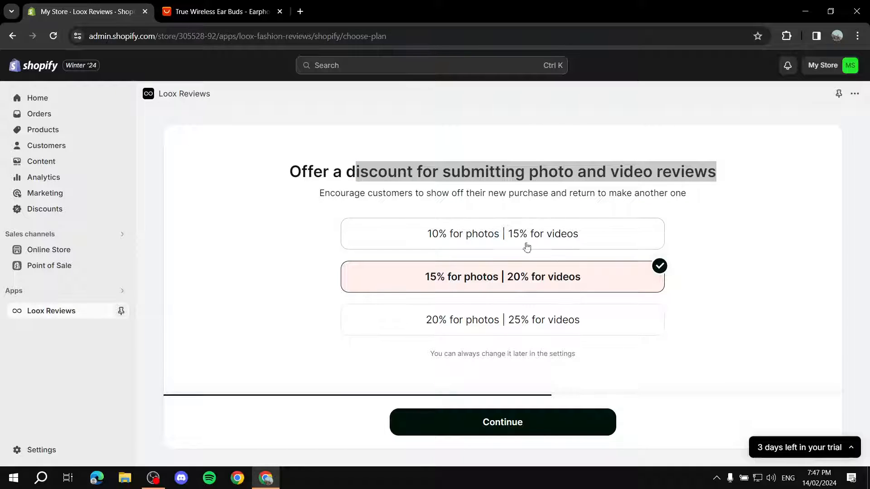
left_click_drag(297, 193, 784, 202)
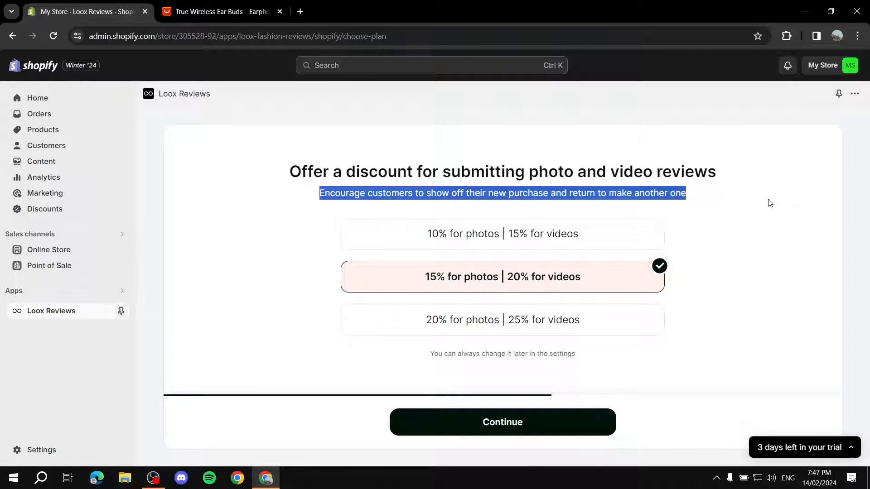
left_click(388, 198)
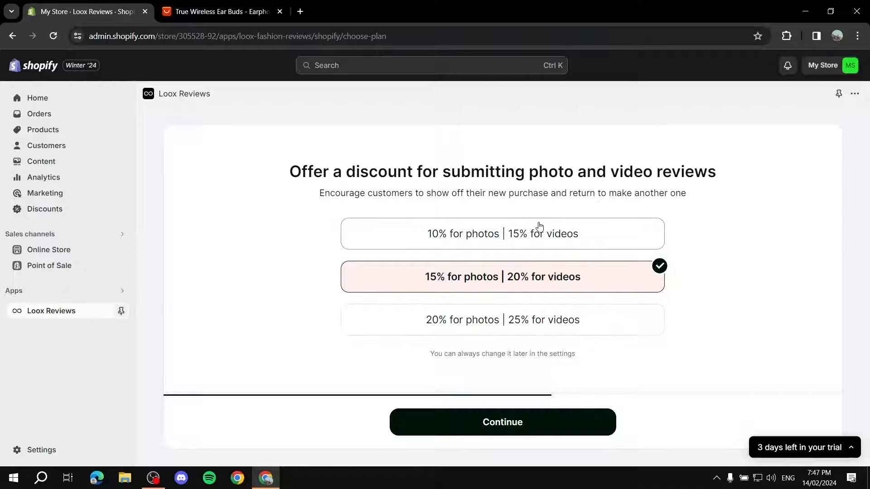
left_click(523, 324)
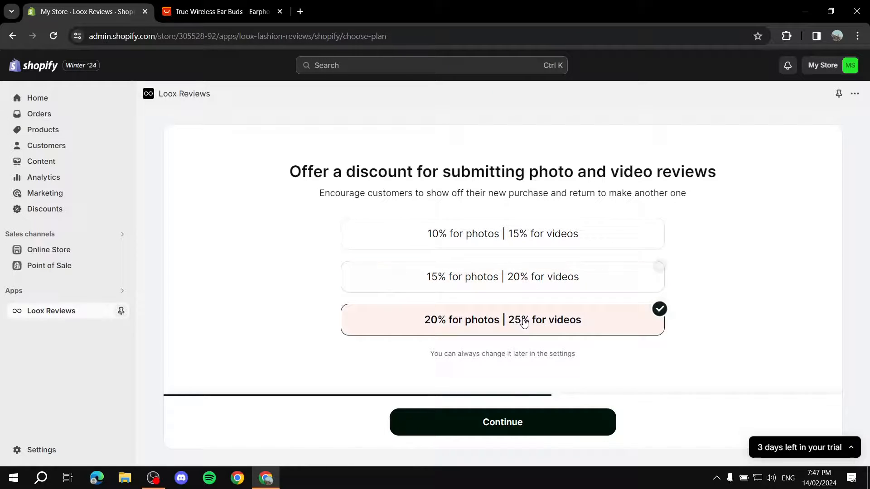
left_click(492, 267)
left_click(497, 233)
left_click(526, 279)
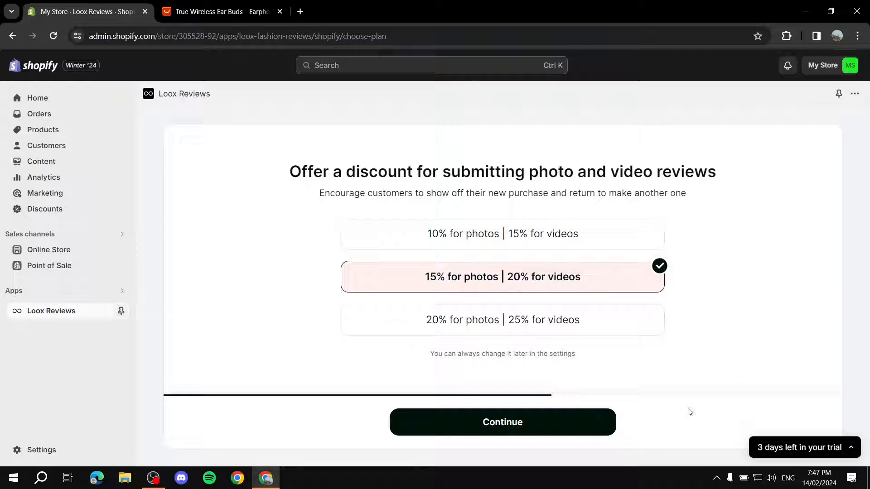
left_click(559, 244)
left_click(552, 277)
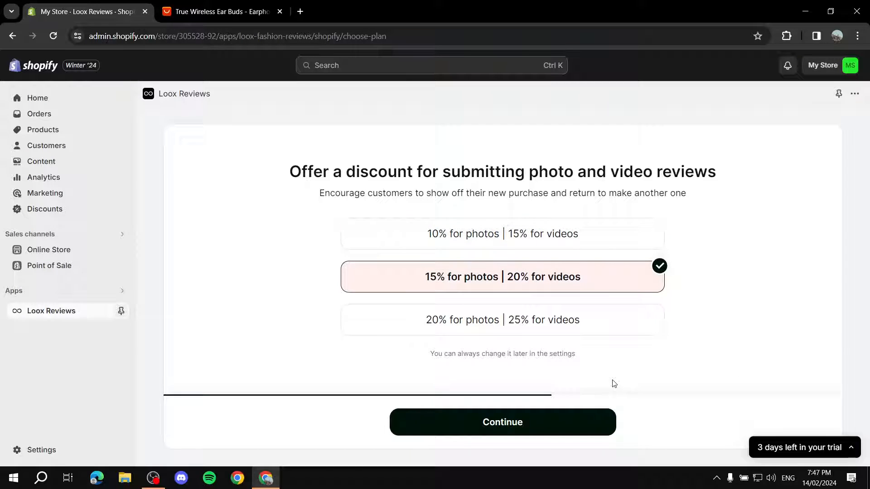
left_click(529, 417)
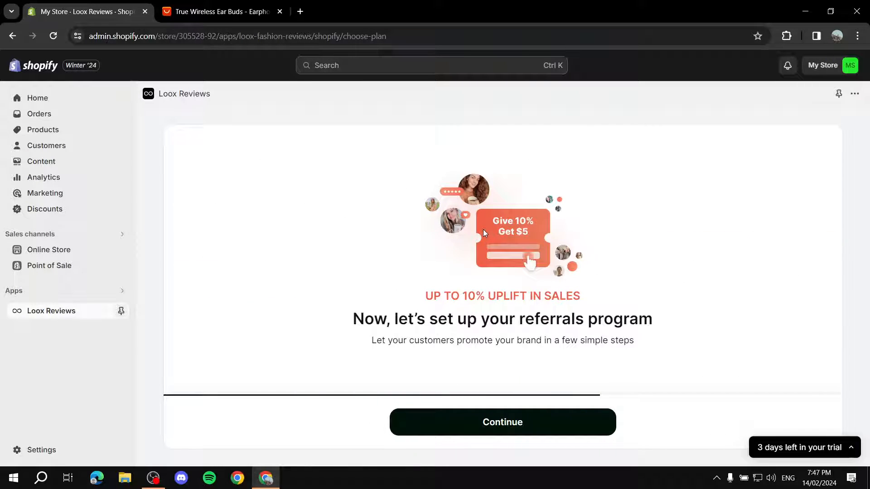
Begin the referrals setup, keep the 10% friend discount and Dhs. 5 advocate reward with no minimum purchase amount, and continue
left_click(521, 419)
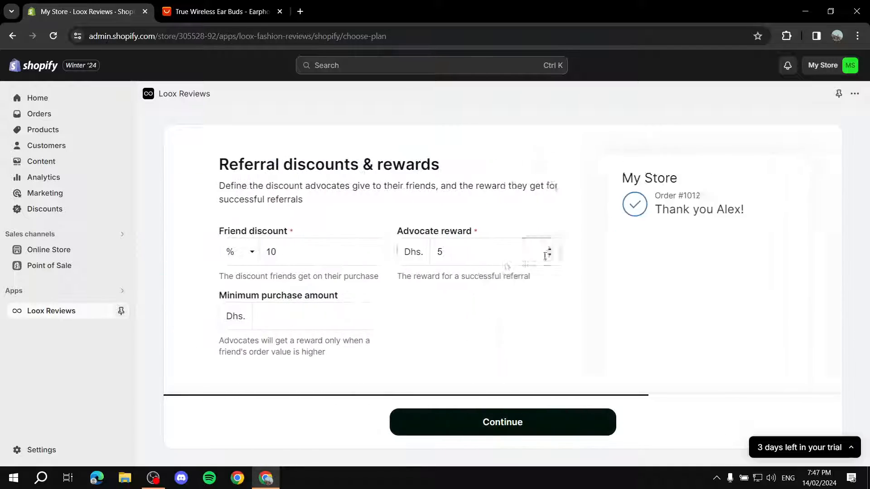
scroll(464, 326, "down", 1)
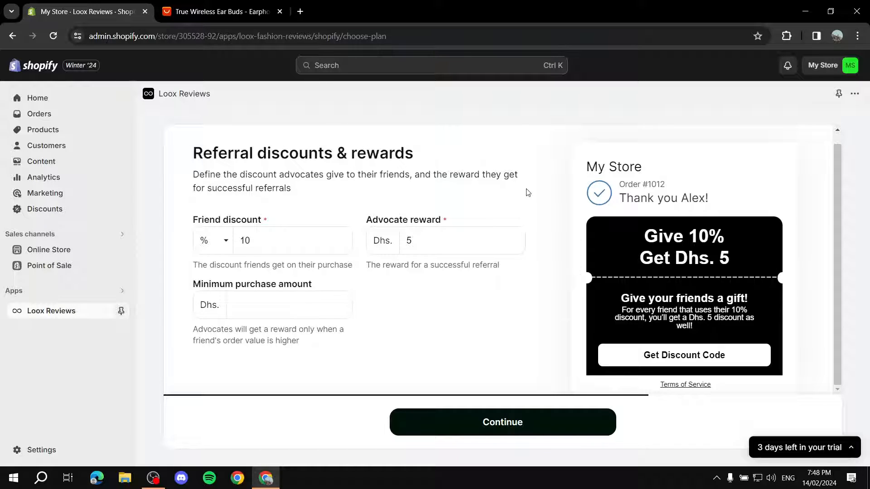
left_click(266, 306)
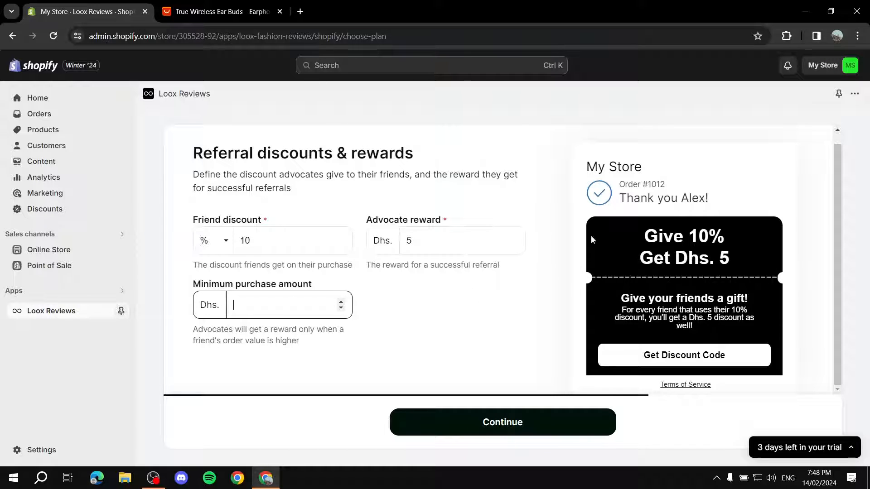
left_click(517, 417)
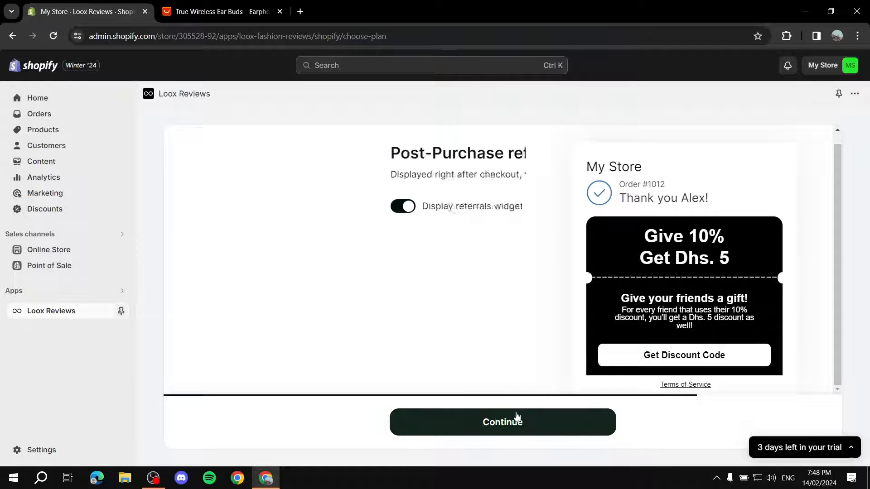
Keep the post-purchase and onsite referrals widgets displayed, and finish onboarding by answering that Loox was discovered through a friend
left_click(465, 421)
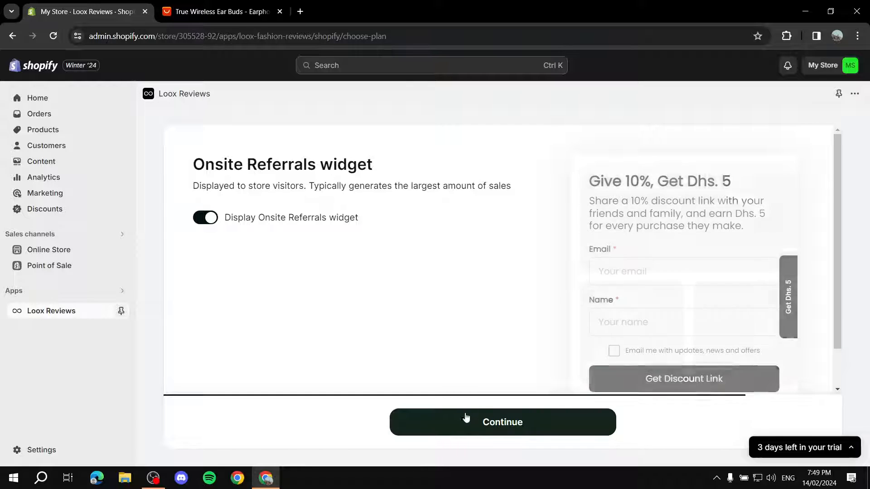
left_click(275, 217)
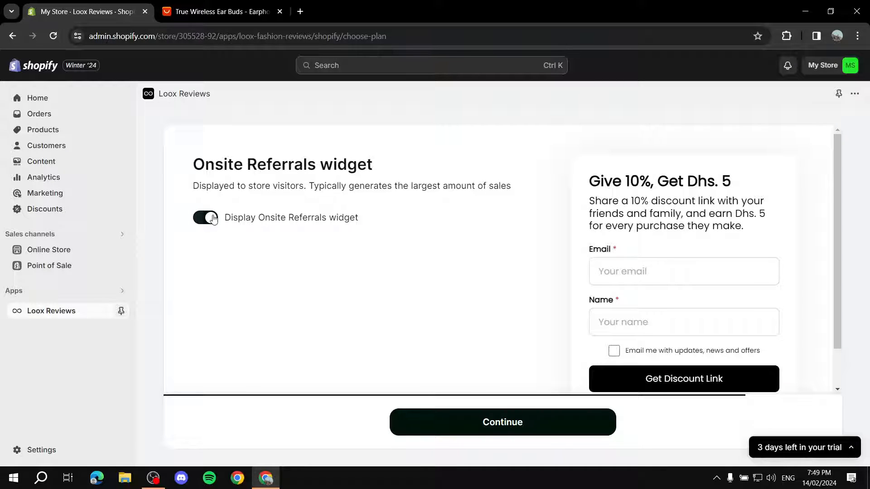
left_click(501, 423)
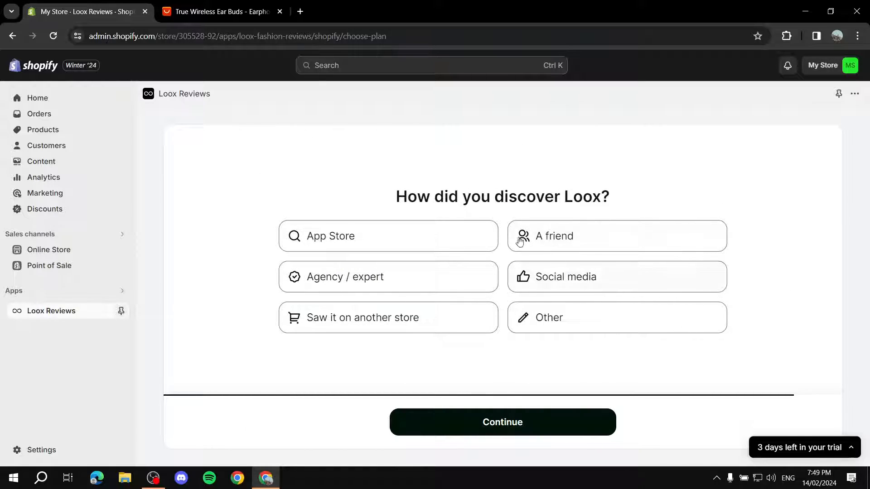
left_click(597, 237)
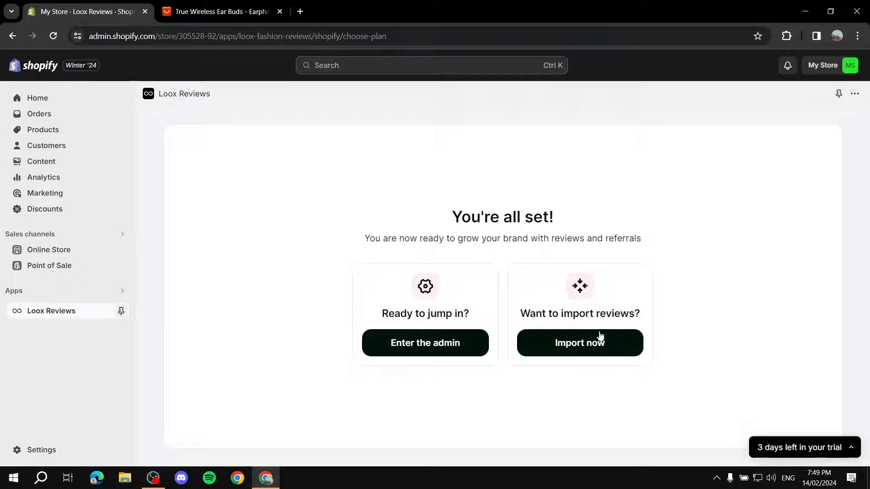
Open the Import reviews page in the Reviews section of Loox
left_click(64, 314)
left_click(58, 314)
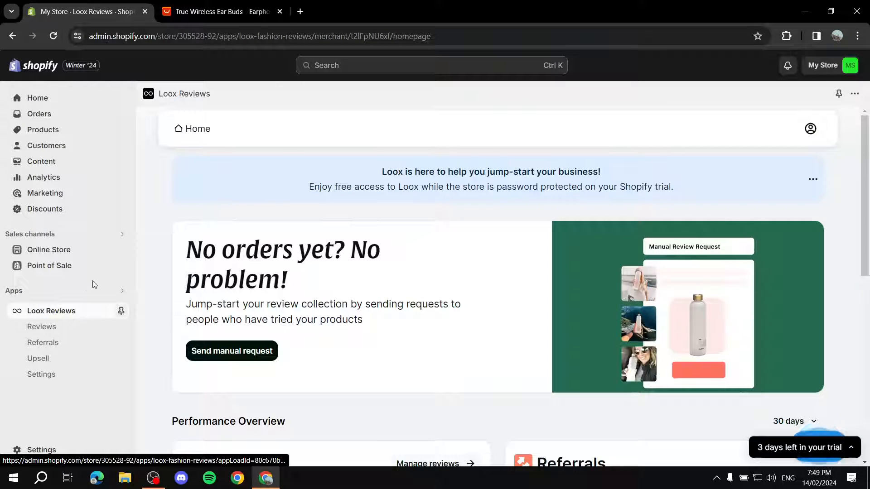
left_click(41, 327)
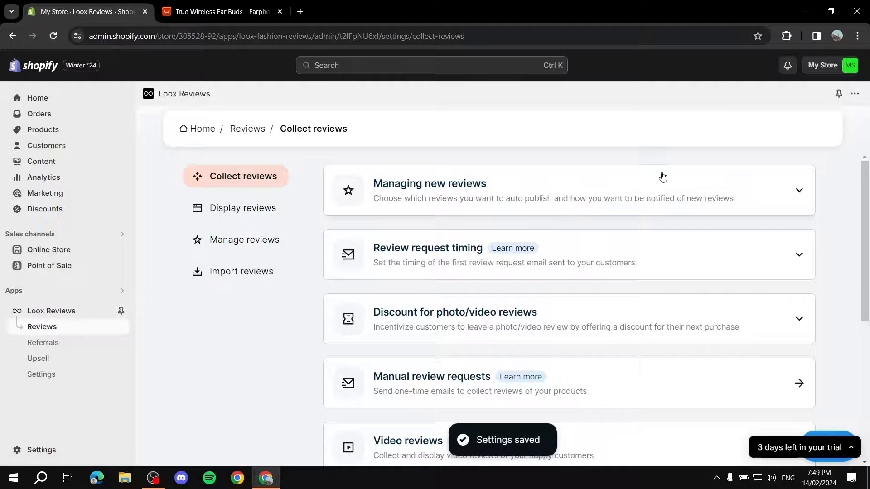
left_click(228, 279)
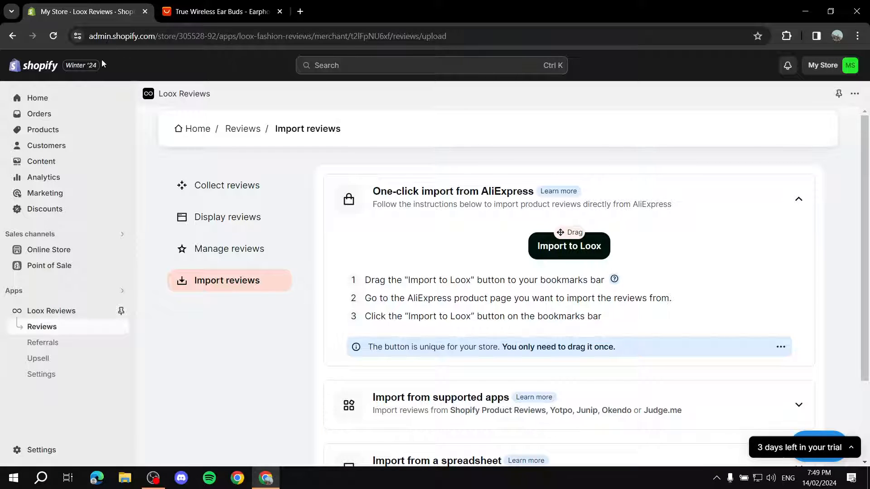
Show the browser's bookmarks bar, add the "Import to Loox" button to it, and dismiss the AliExpress instructions
left_click(859, 36)
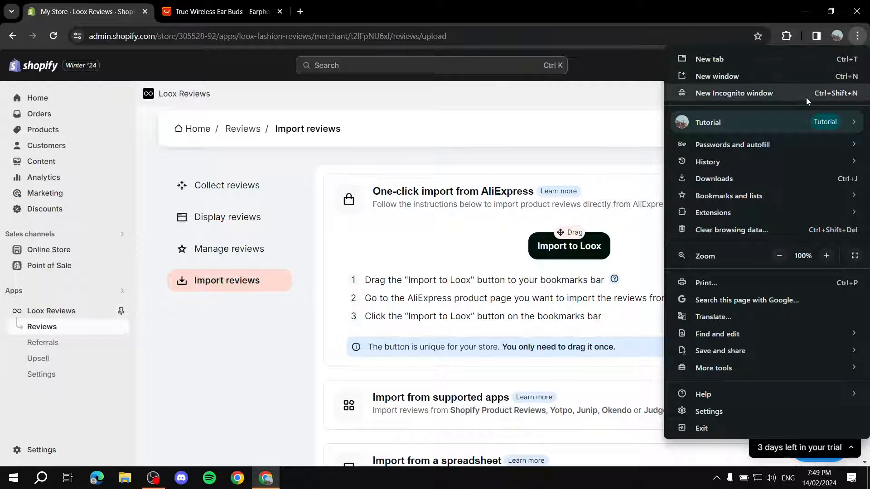
mouse_move(762, 194)
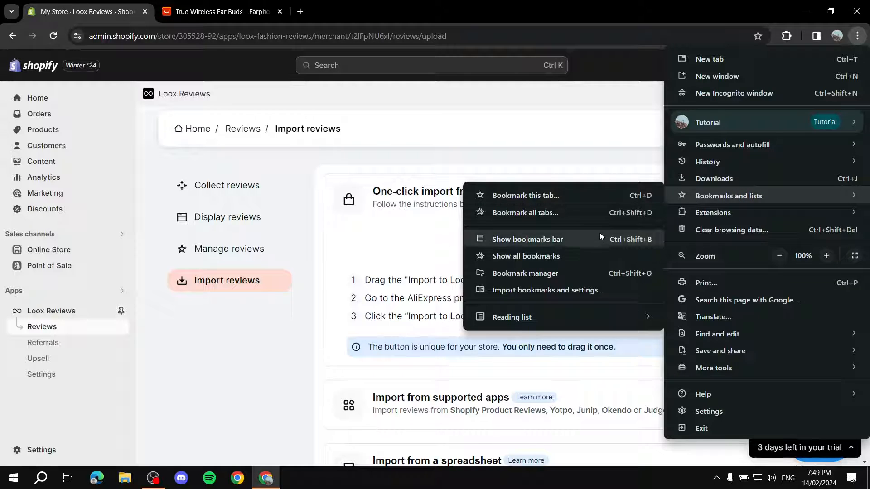
left_click(550, 239)
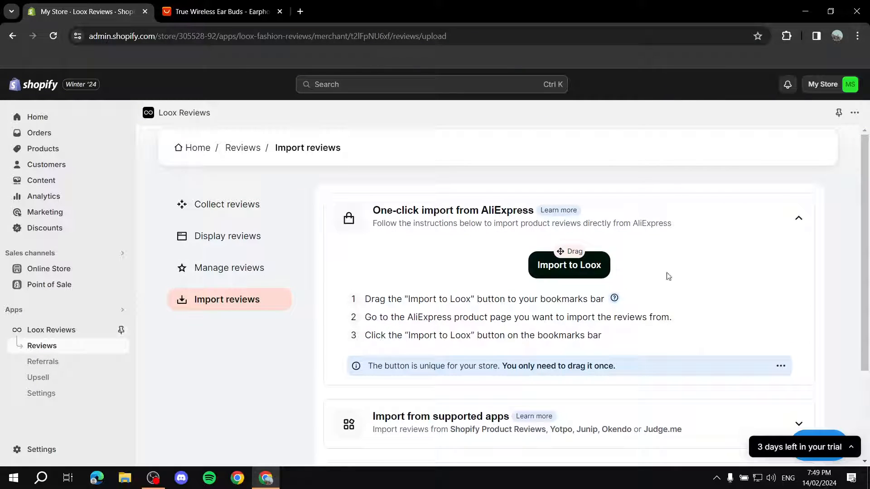
left_click_drag(565, 254, 89, 58)
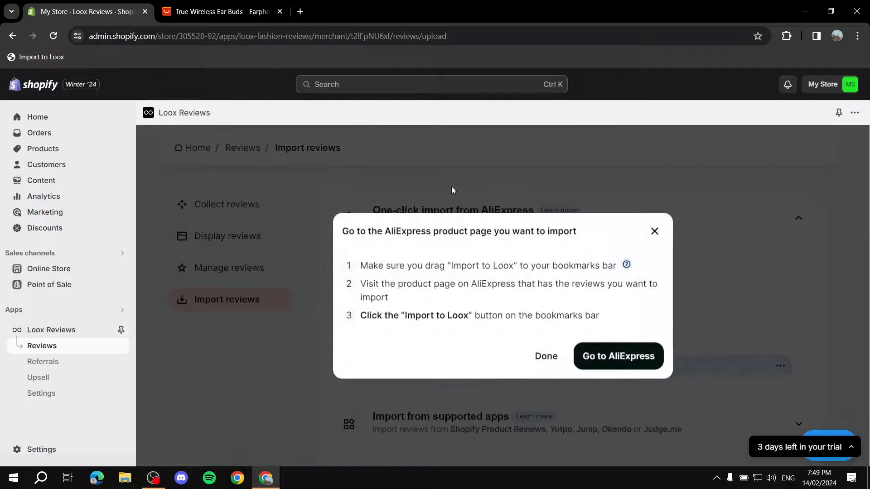
left_click(540, 357)
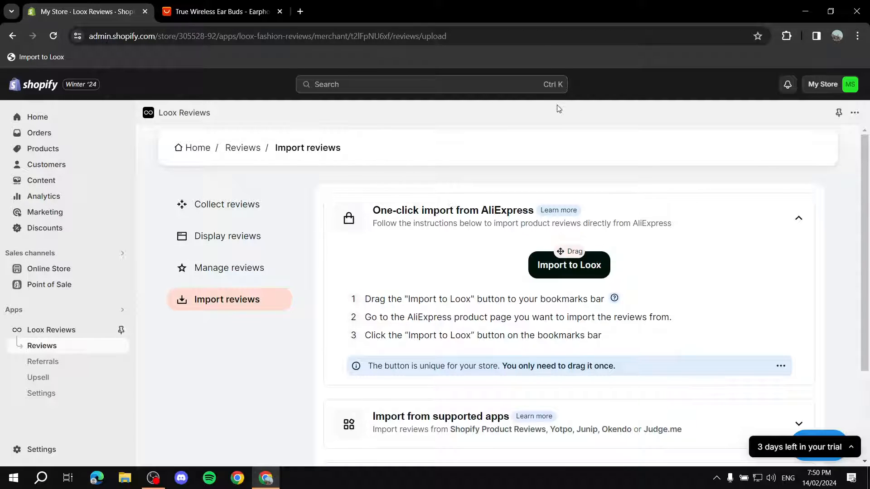
Switch to the AliExpress results for true wireless ear buds and open the EPZ E200 earphone product page
left_click(232, 4)
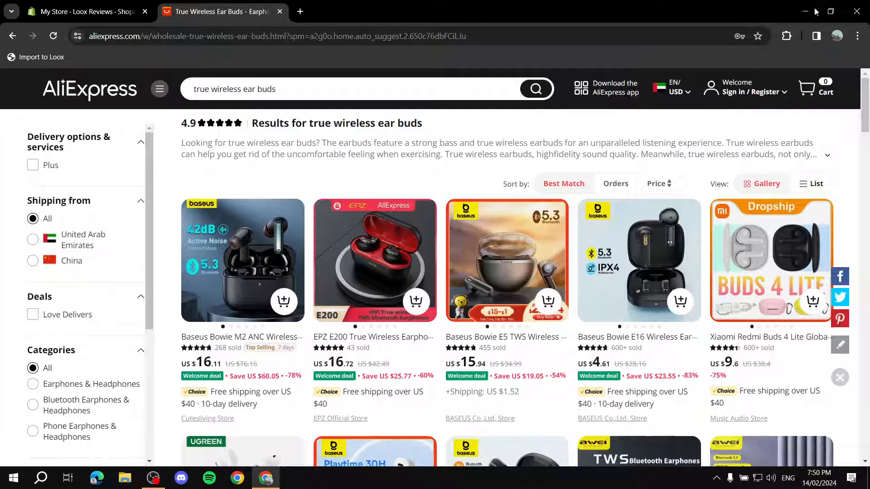
mouse_move(643, 93)
left_click(371, 238)
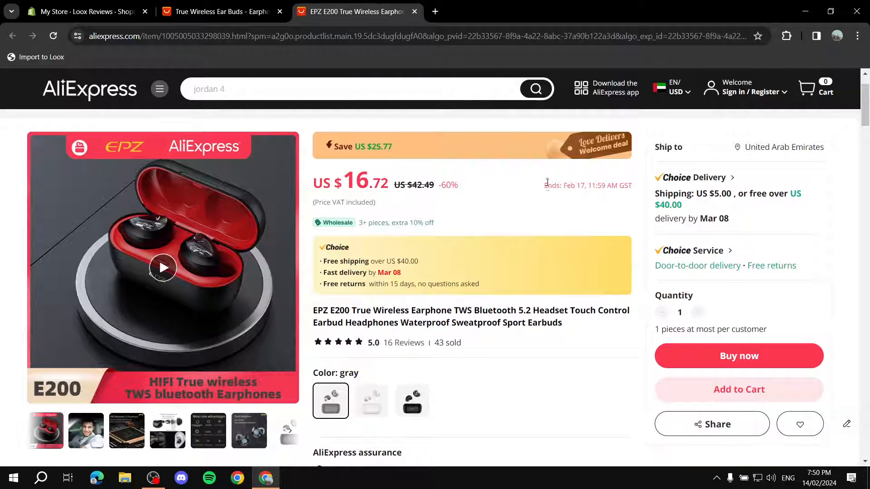
left_click(36, 57)
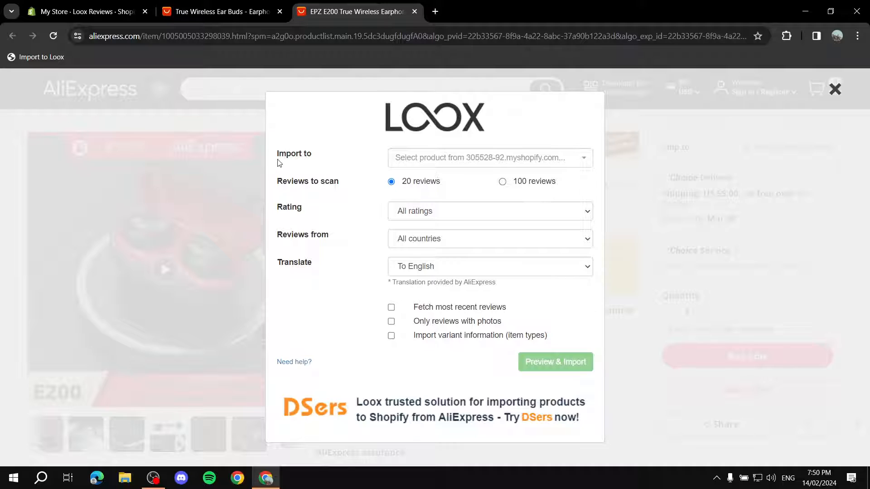
left_click_drag(278, 153, 335, 149)
left_click(335, 149)
left_click(455, 155)
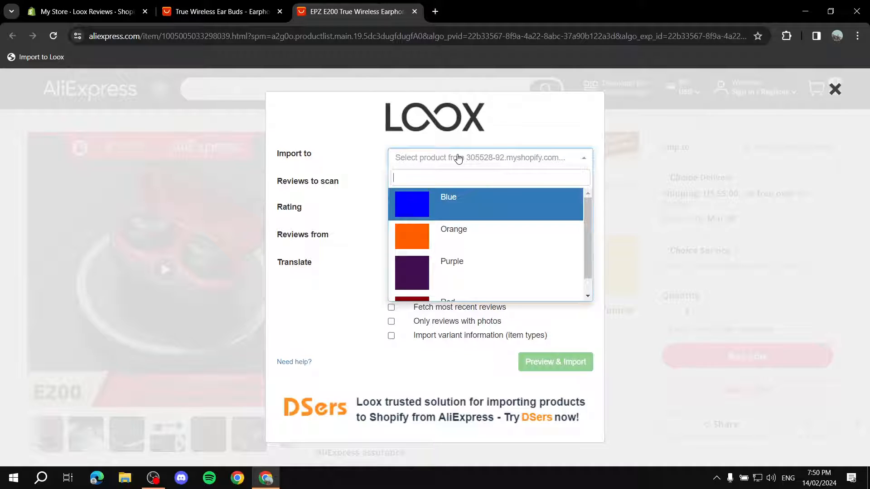
scroll(528, 218, "down", 1)
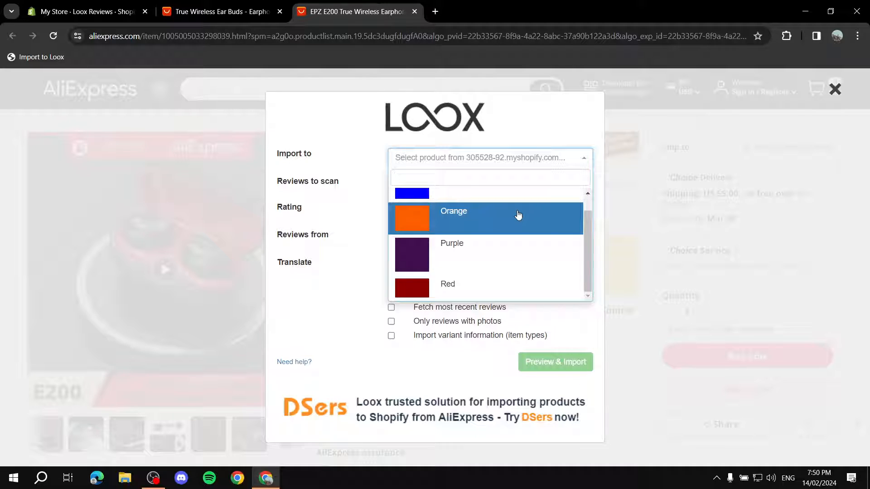
left_click(703, 127)
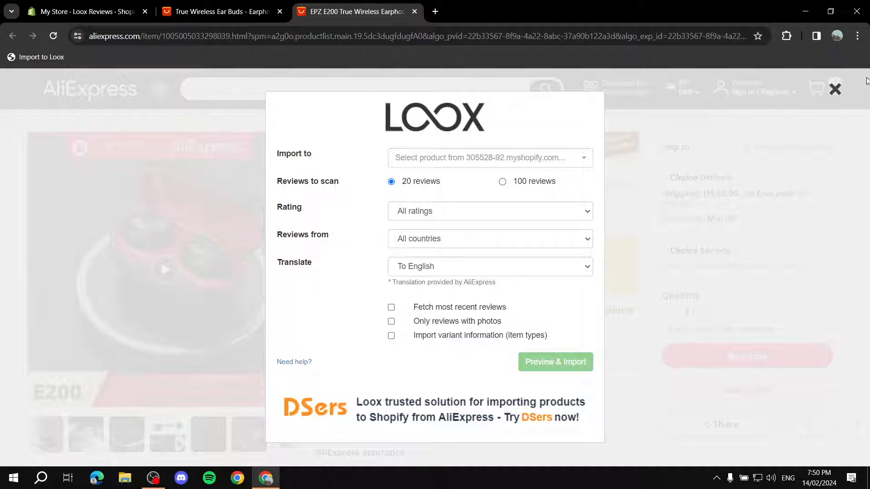
left_click(836, 89)
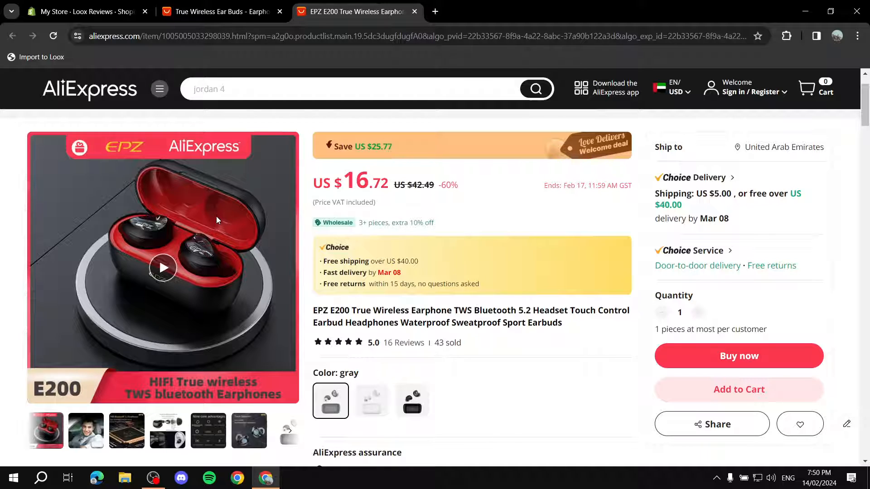
Start the Loox import for the EPZ E200 reviews and choose Red as the store product to import to
left_click(39, 58)
left_click(521, 159)
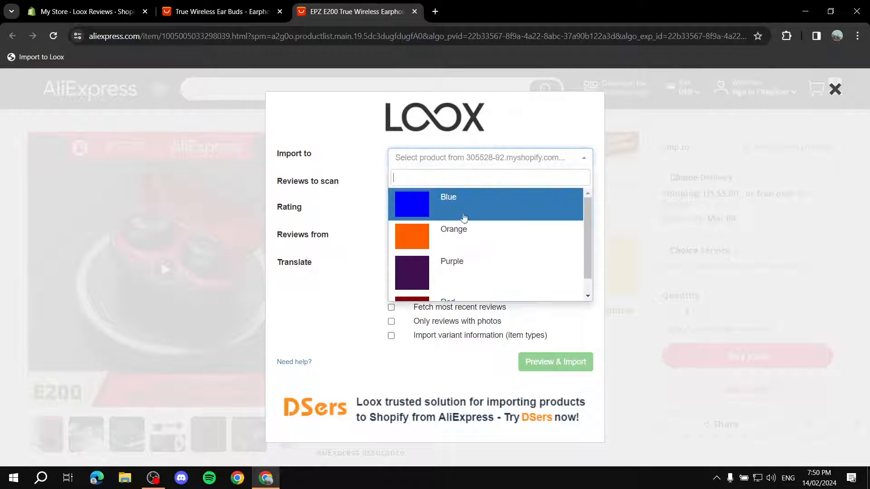
scroll(483, 227, "down", 1)
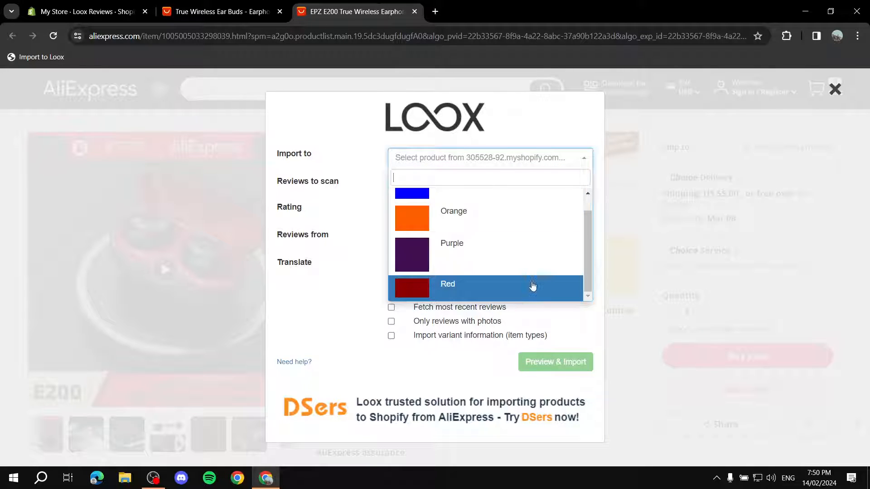
left_click(477, 284)
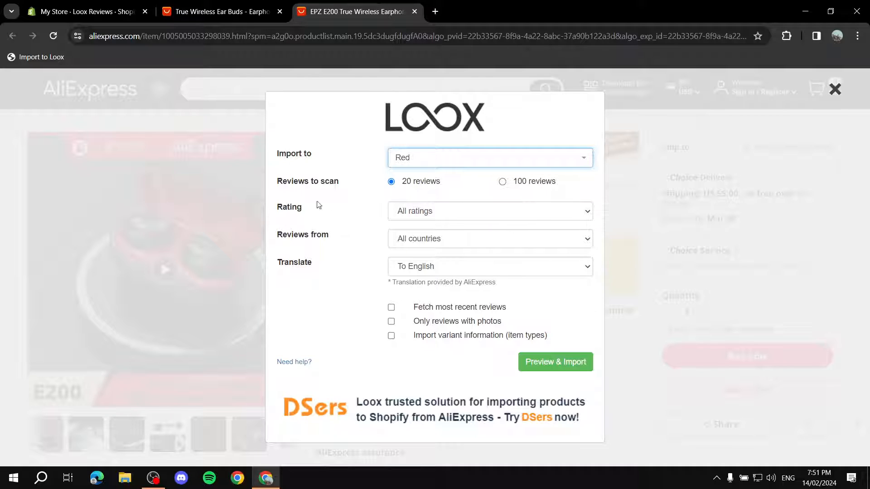
Limit the imported reviews to ratings of 4 stars and up
left_click(495, 213)
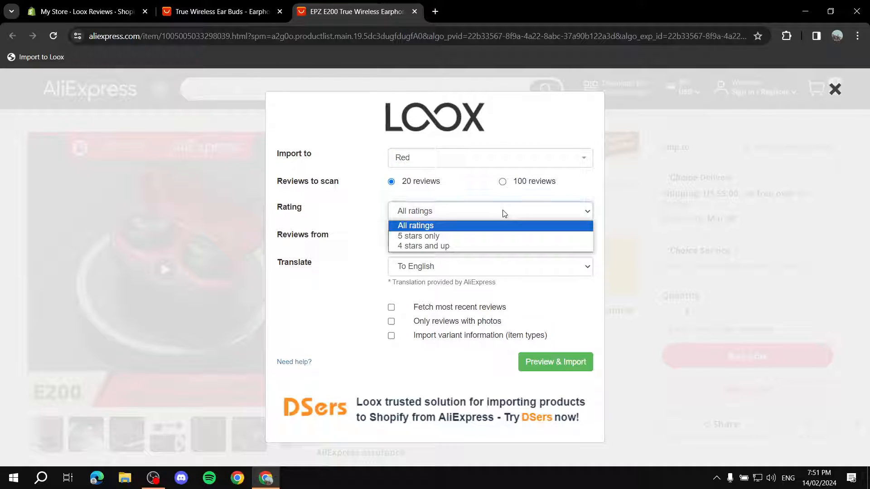
left_click(438, 246)
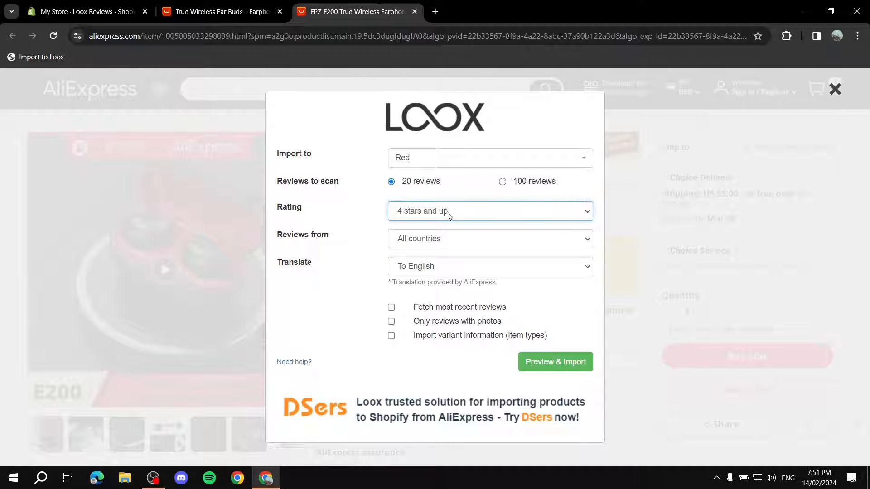
left_click(449, 213)
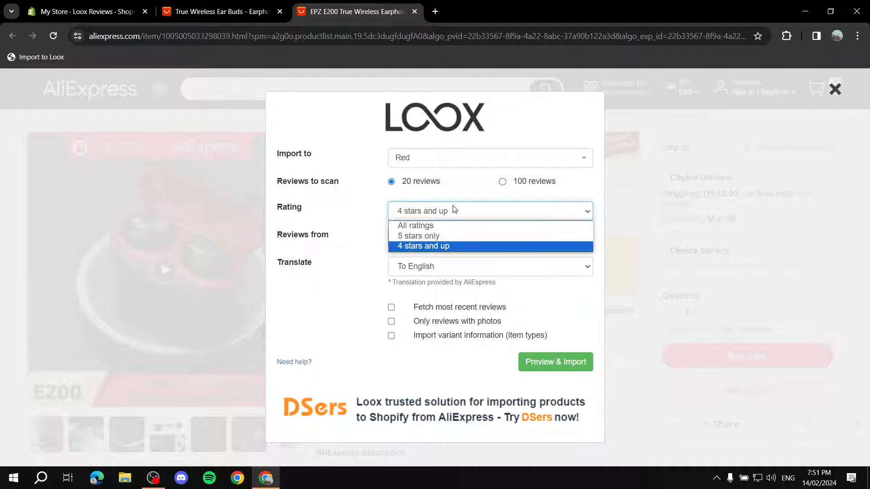
left_click(427, 246)
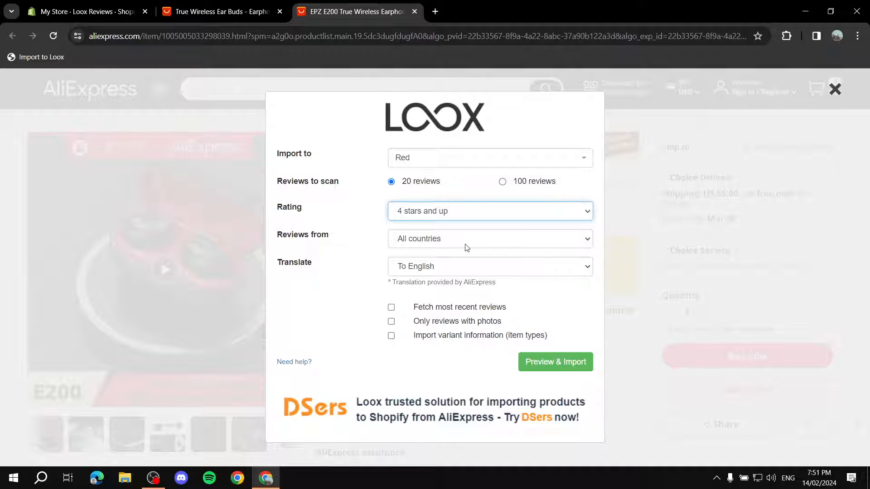
Keep the reviews coming from all countries and the translation set to English
left_click(436, 244)
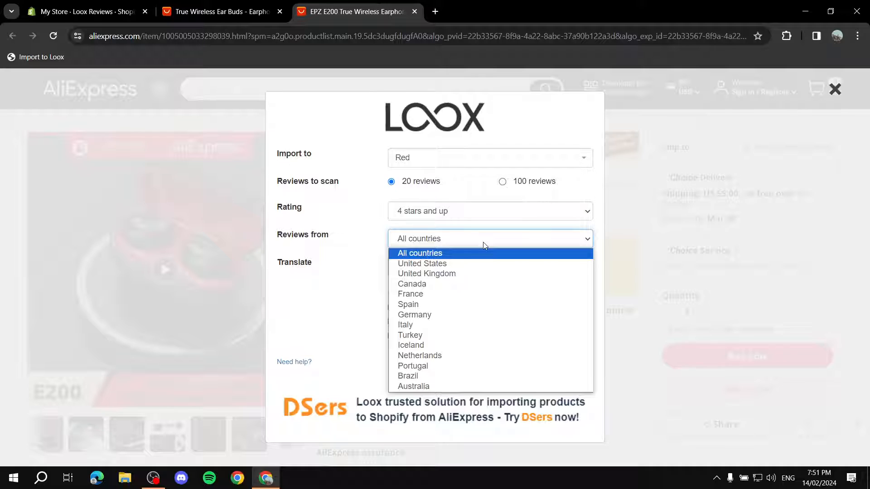
left_click(420, 254)
left_click(431, 269)
left_click(428, 283)
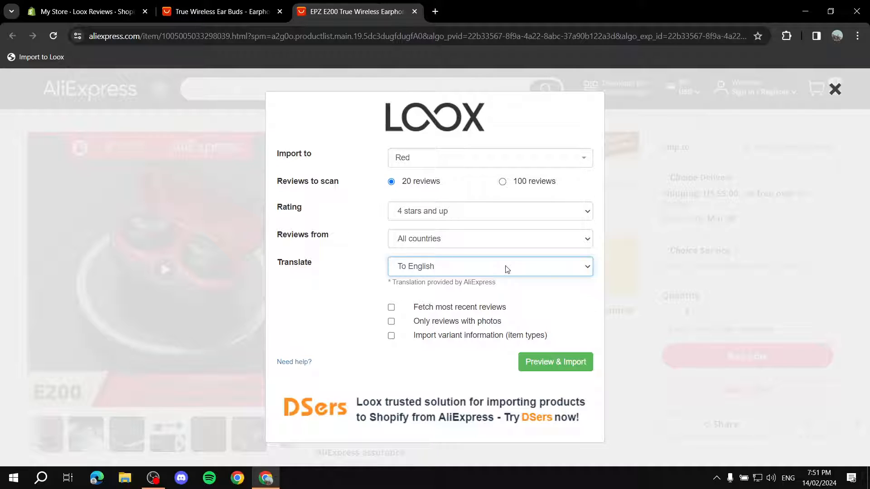
Preview the import with the most recent reviews fetched, and import the five-star review dated Jan 31, 2024
left_click(391, 308)
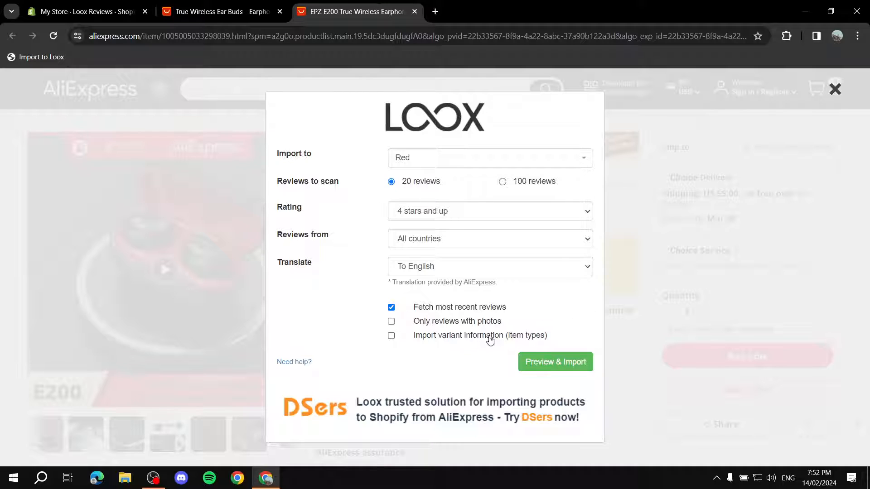
left_click(431, 338)
left_click(431, 337)
left_click(572, 366)
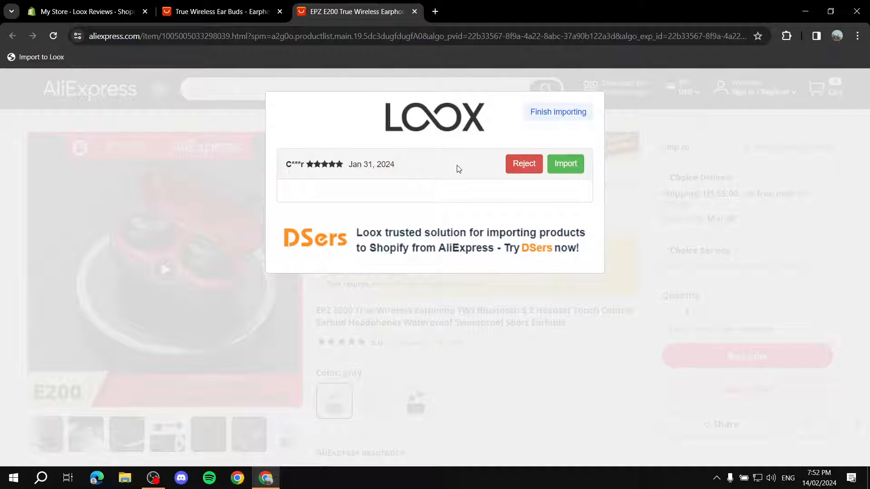
left_click(566, 164)
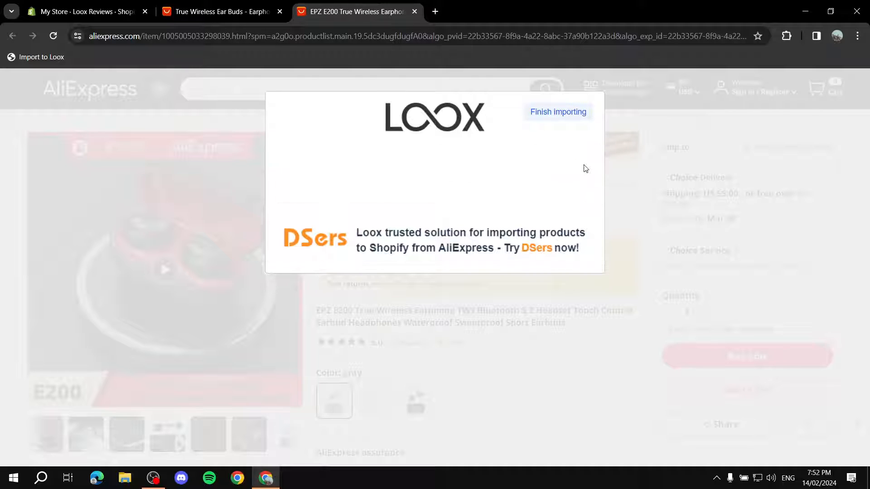
Import the remaining previewed AliExpress reviews, from Jan 25, 2024 back to Aug 29, 2023, and end the import
left_click(566, 164)
left_click(573, 164)
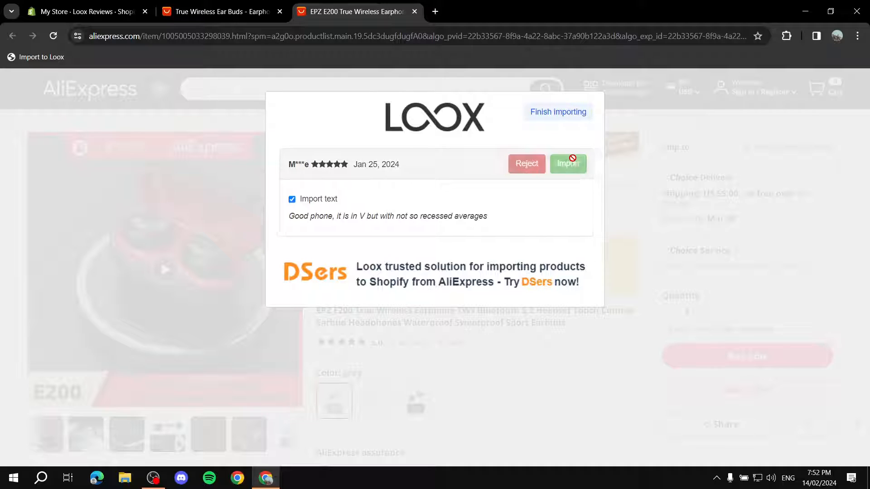
left_click(573, 164)
left_click(573, 164)
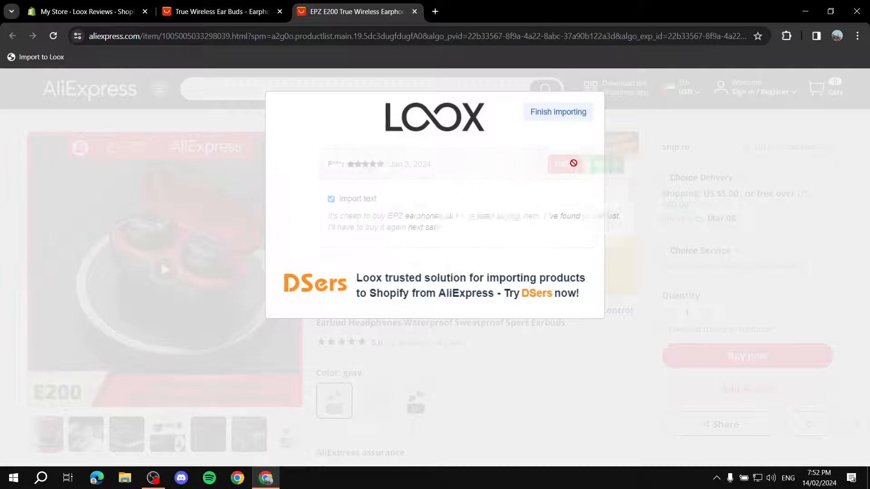
left_click(573, 163)
left_click(573, 164)
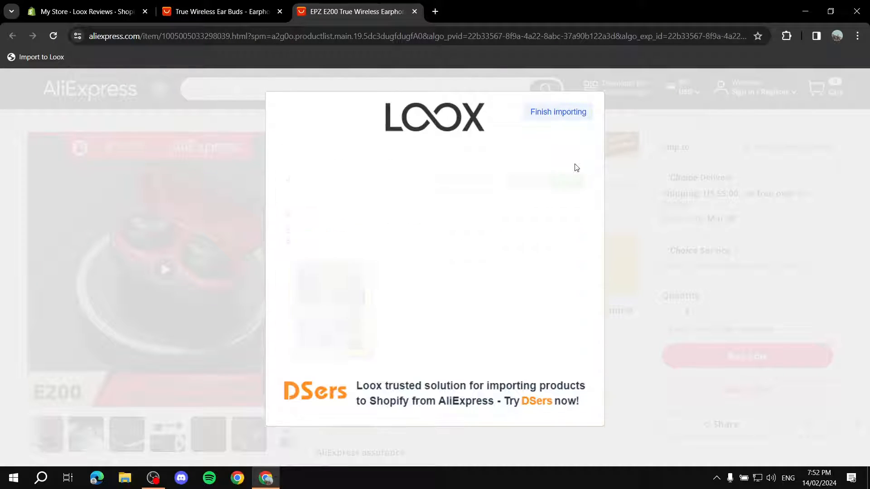
left_click(574, 165)
left_click(574, 165)
left_click(574, 165)
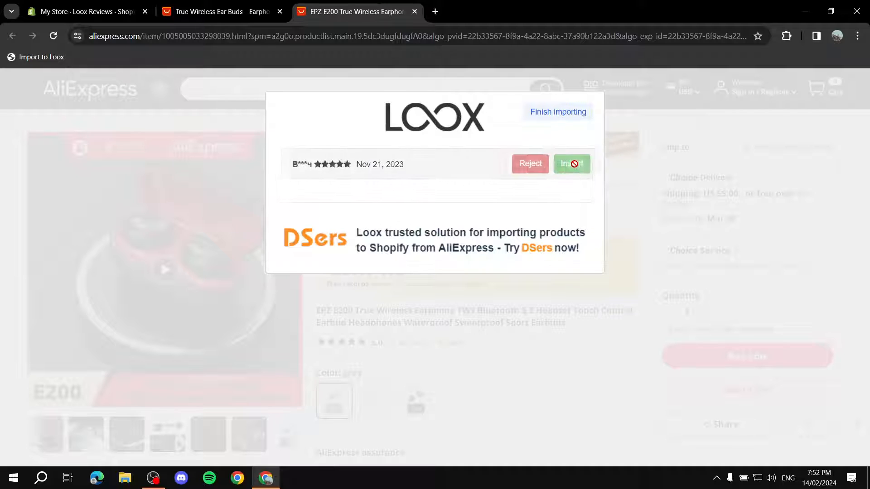
left_click(564, 162)
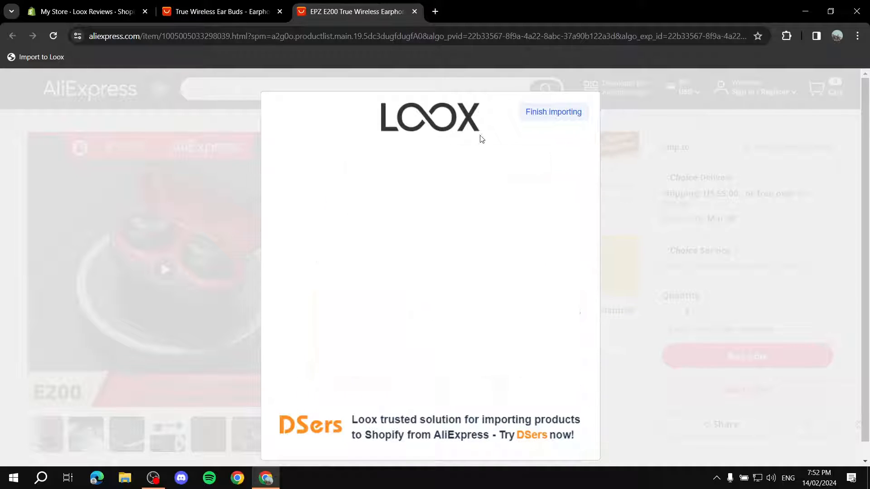
left_click(523, 156)
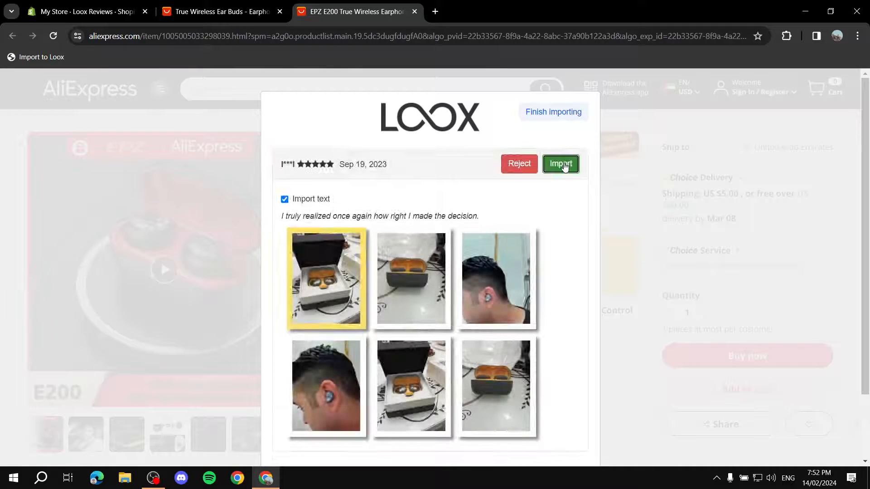
left_click(563, 165)
left_click(521, 166)
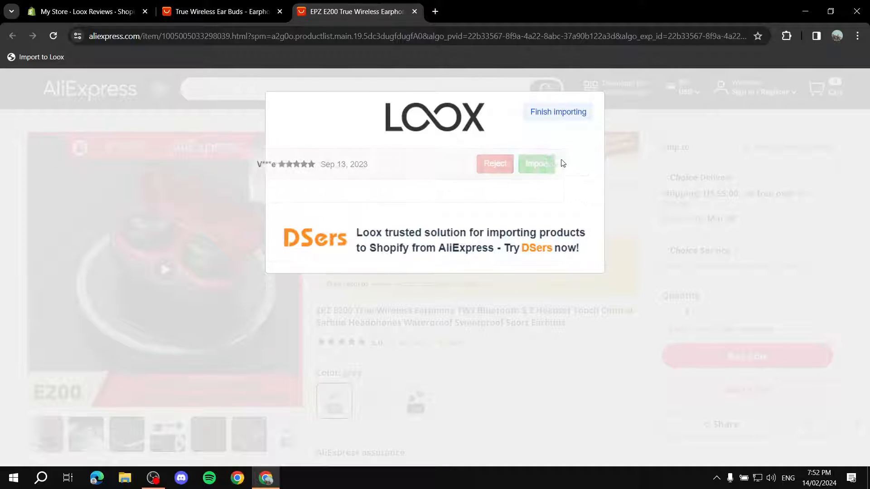
left_click(565, 165)
left_click(564, 165)
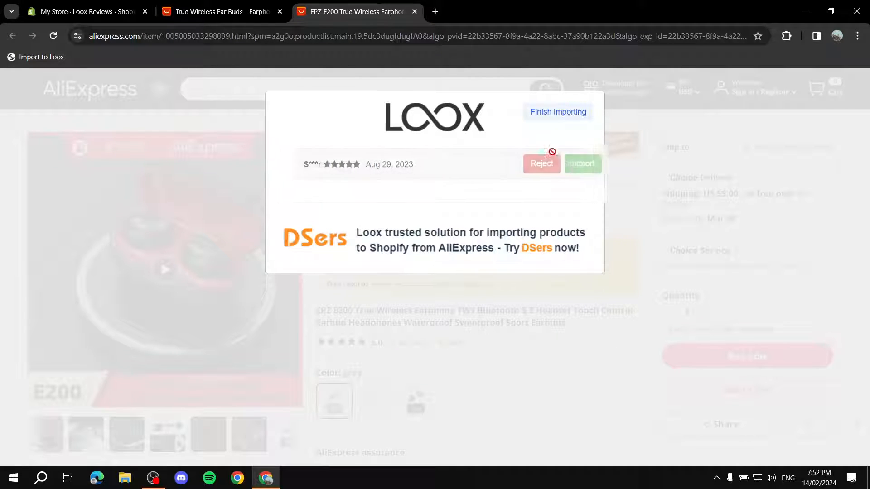
left_click(834, 89)
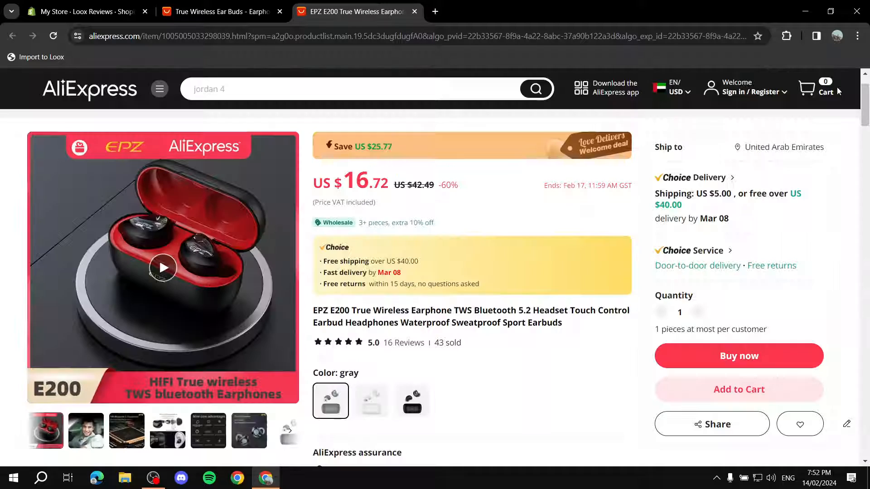
Close both AliExpress pages and open the live storefront from the Shopify admin
left_click(414, 12)
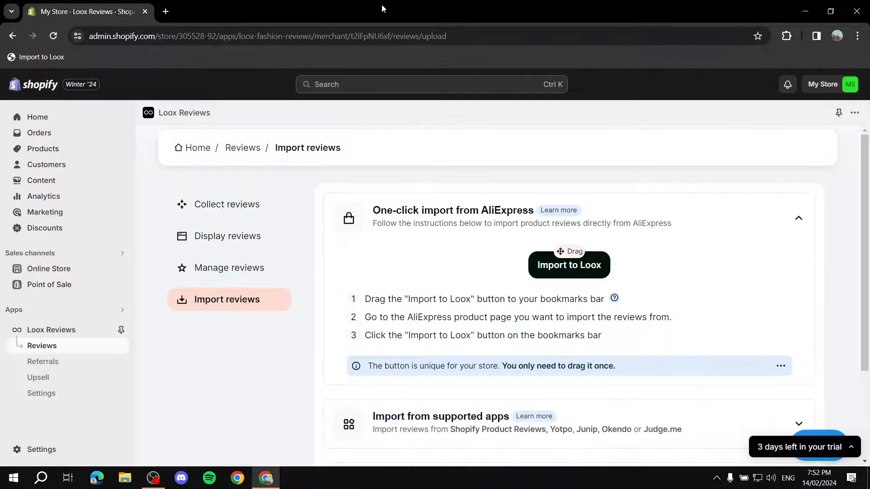
left_click(280, 11)
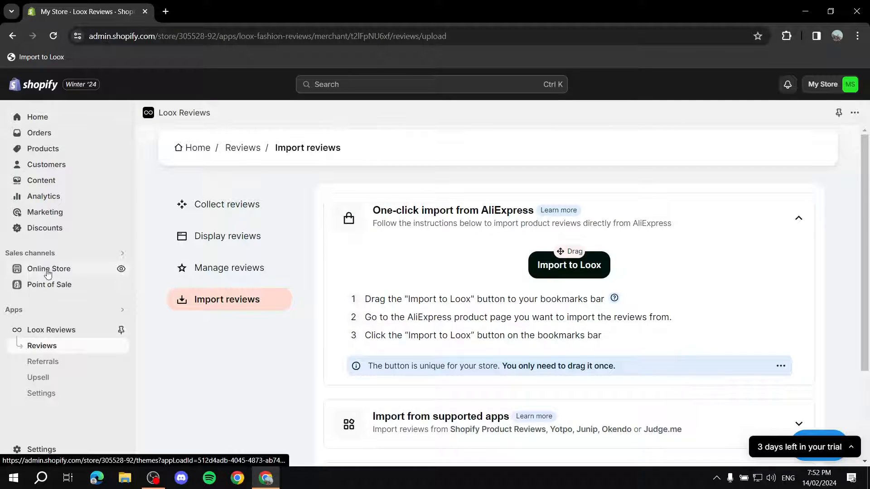
left_click(122, 271)
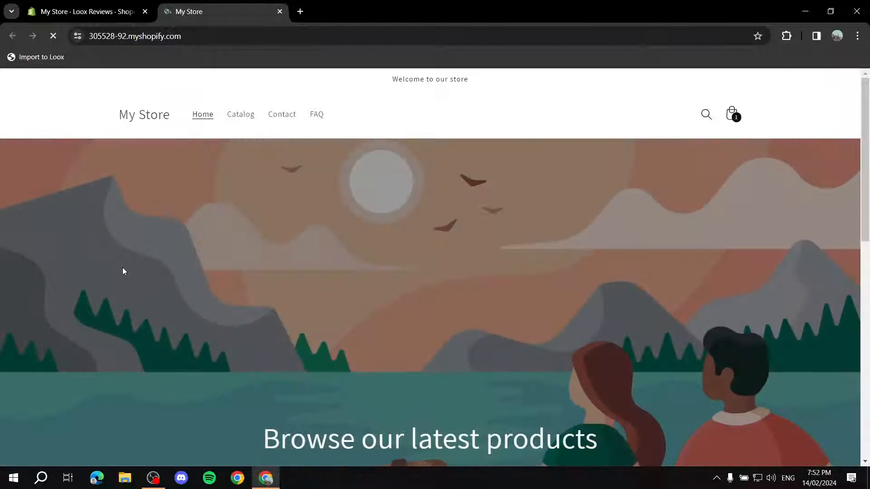
Open the Red product's page from the storefront catalog
left_click(240, 114)
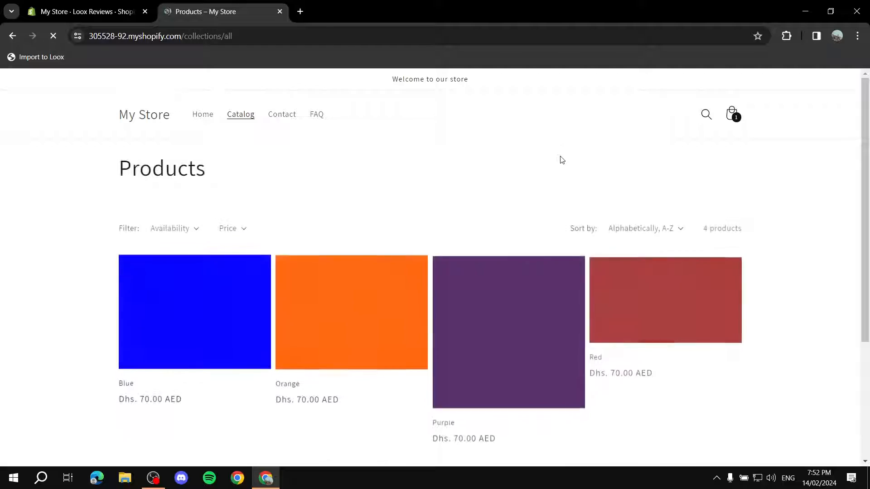
scroll(559, 160, "down", 2)
left_click(652, 238)
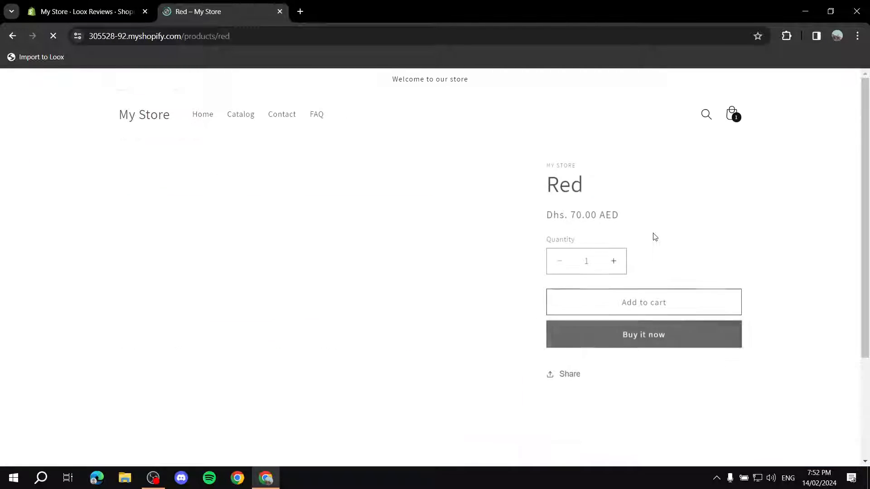
Dismiss the Shopify admin bar and examine the star ratings and the full list of imported reviews on the Red product page
scroll(715, 214, "down", 4)
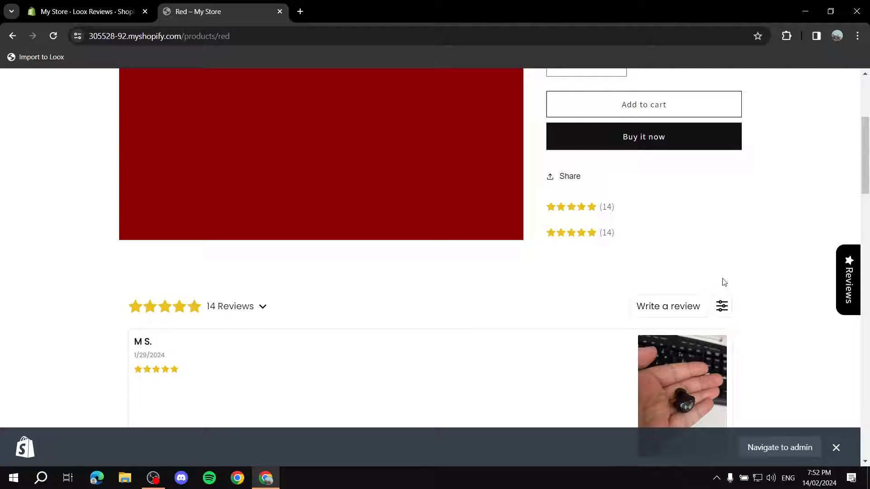
left_click(836, 452)
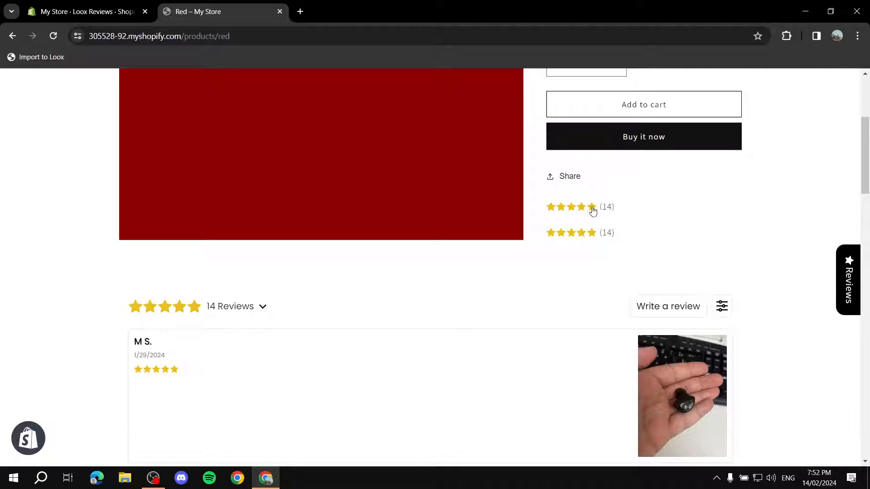
scroll(476, 246, "down", 15)
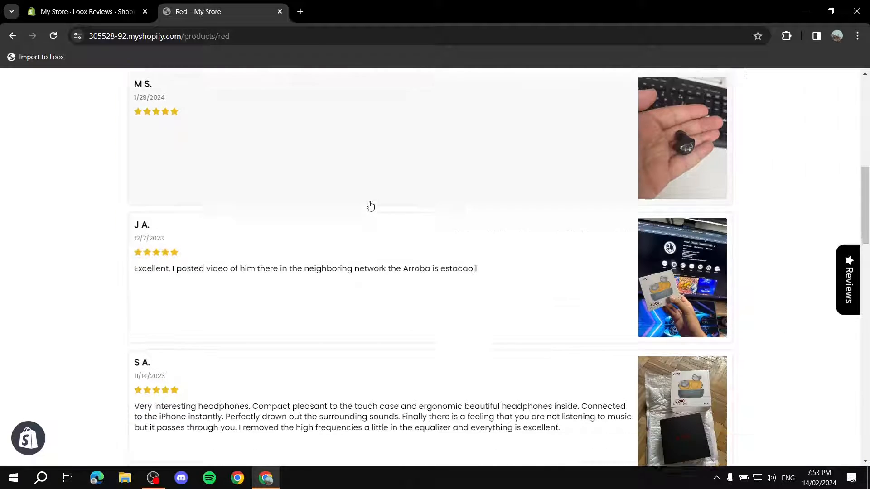
scroll(333, 193, "down", 6)
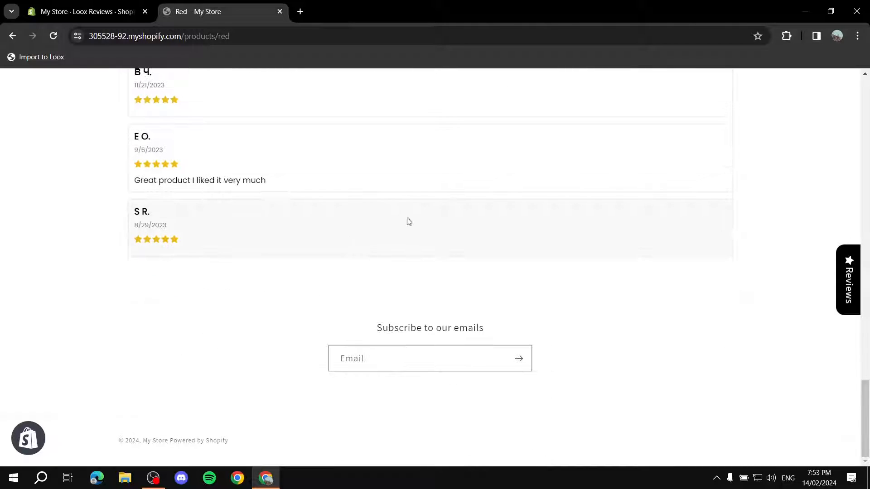
scroll(408, 222, "up", 15)
scroll(326, 239, "up", 15)
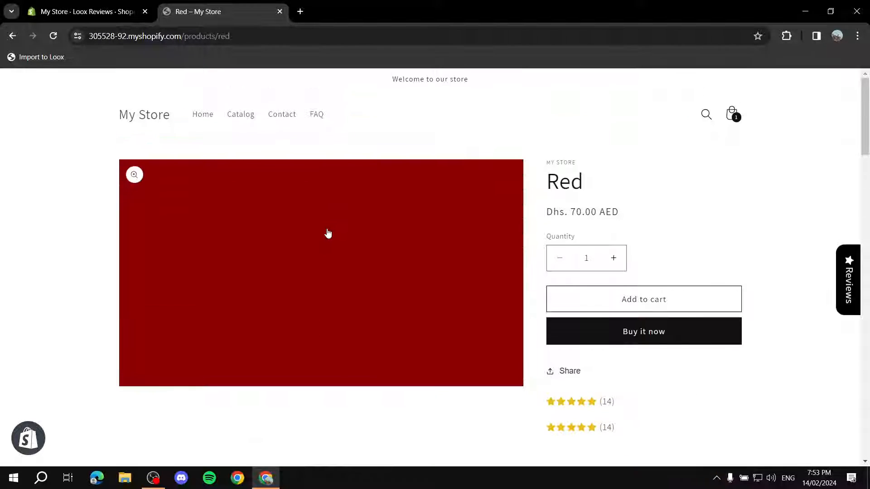
scroll(486, 191, "down", 20)
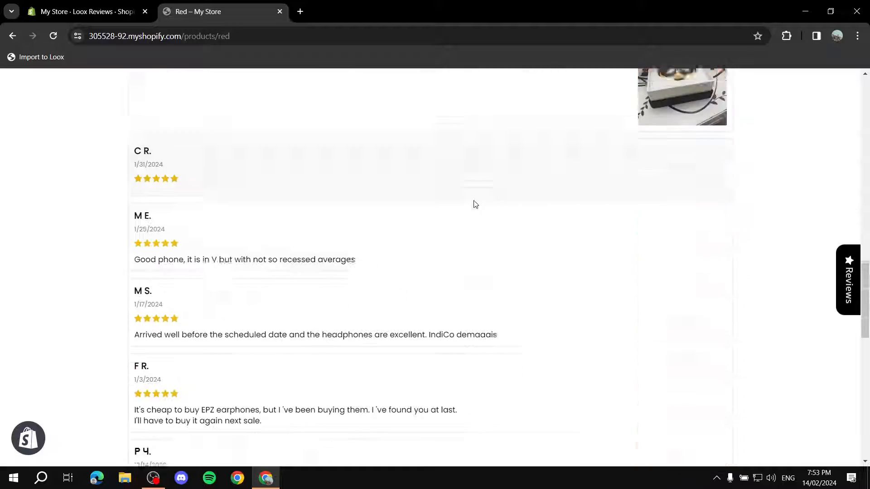
scroll(449, 193, "up", 20)
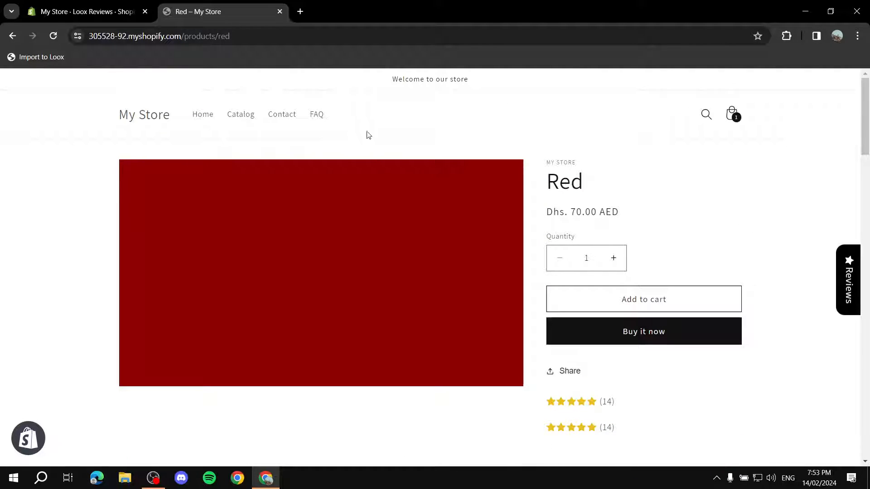
scroll(451, 145, "down", 20)
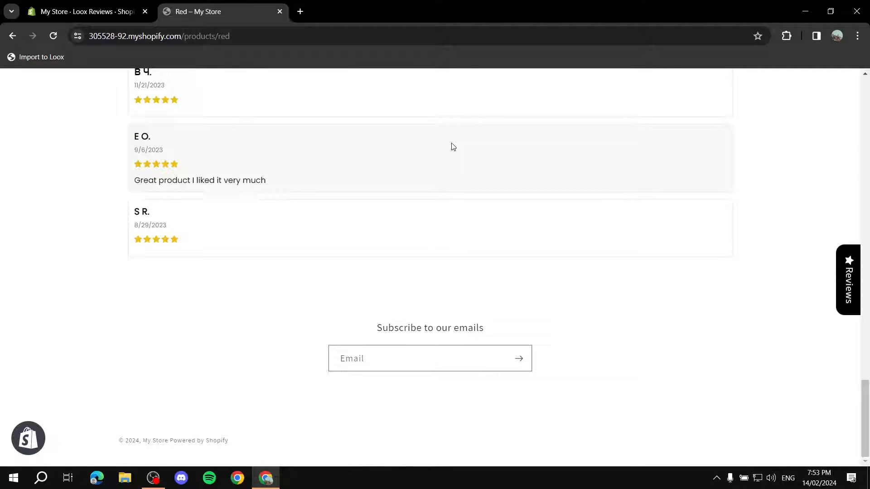
Open the storefront's floating Reviews widget, look through its reviews down to the last one, and close it
left_click(844, 272)
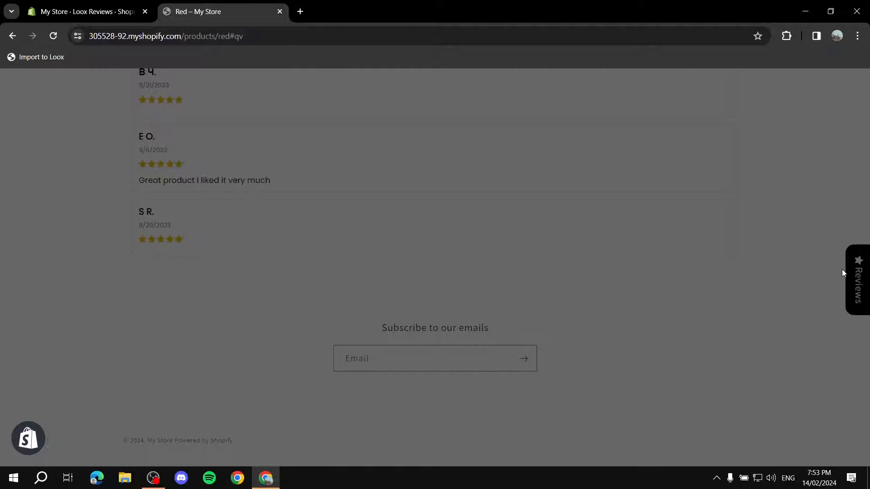
scroll(435, 274, "down", 15)
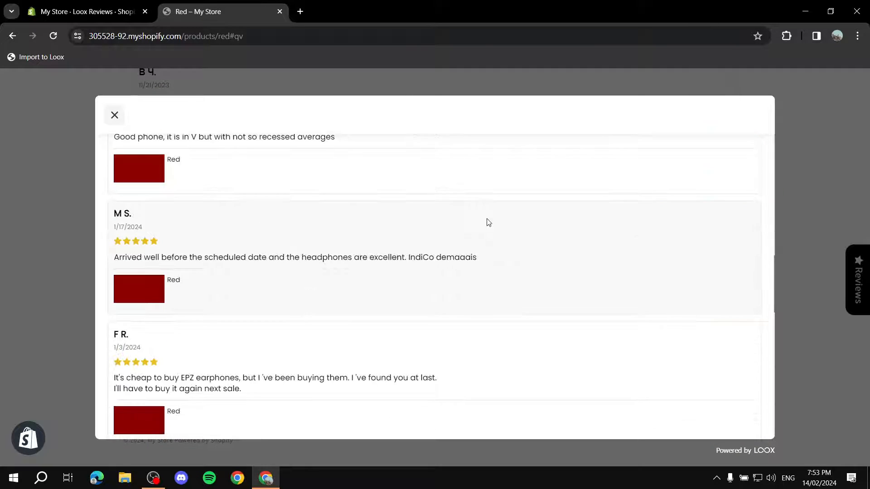
scroll(291, 210, "down", 7)
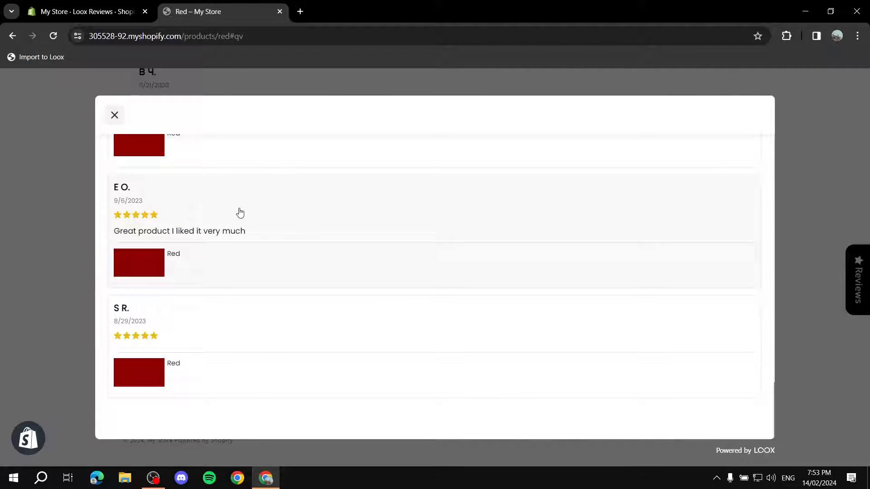
left_click(115, 115)
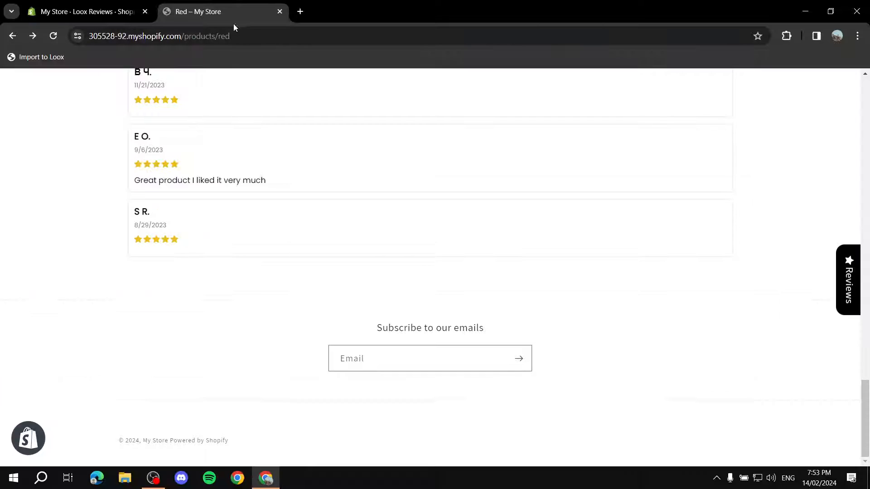